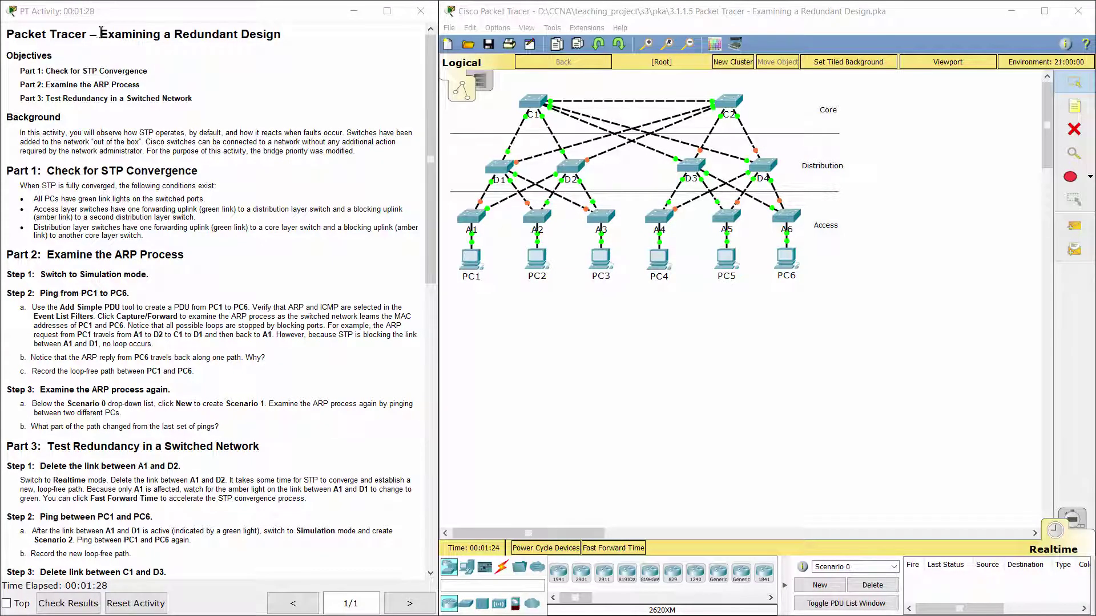
Read the activity title, Background, and Part 1 STP convergence conditions
left_click_drag(123, 37, 280, 40)
left_click(311, 81)
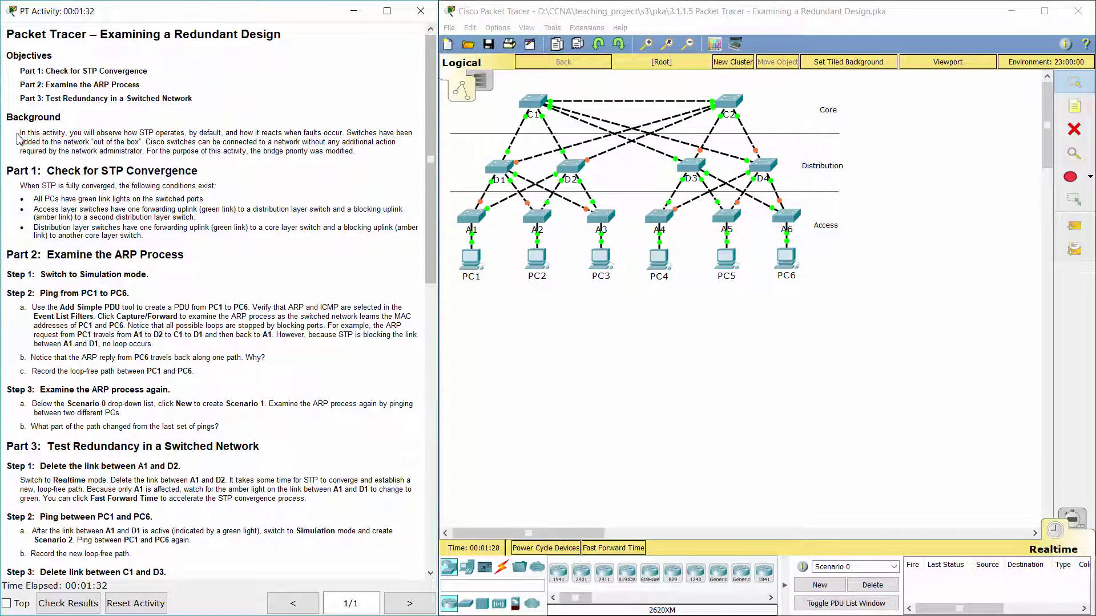
left_click_drag(20, 134, 357, 156)
left_click(350, 175)
left_click_drag(7, 171, 204, 171)
left_click(231, 176)
left_click_drag(20, 185, 228, 182)
left_click(230, 187)
left_click_drag(35, 202, 165, 235)
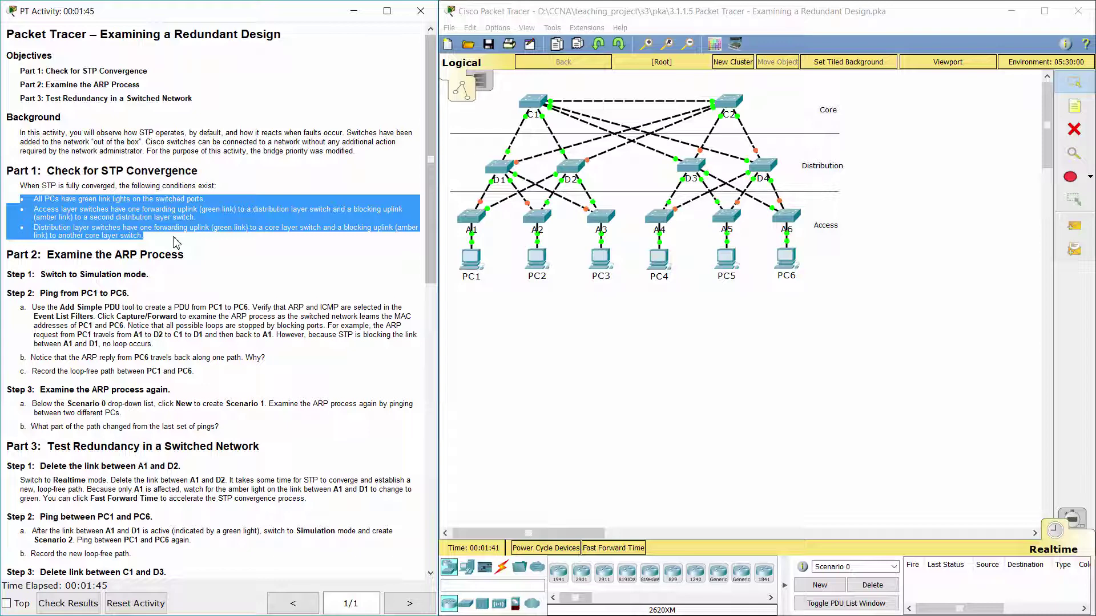
left_click(174, 243)
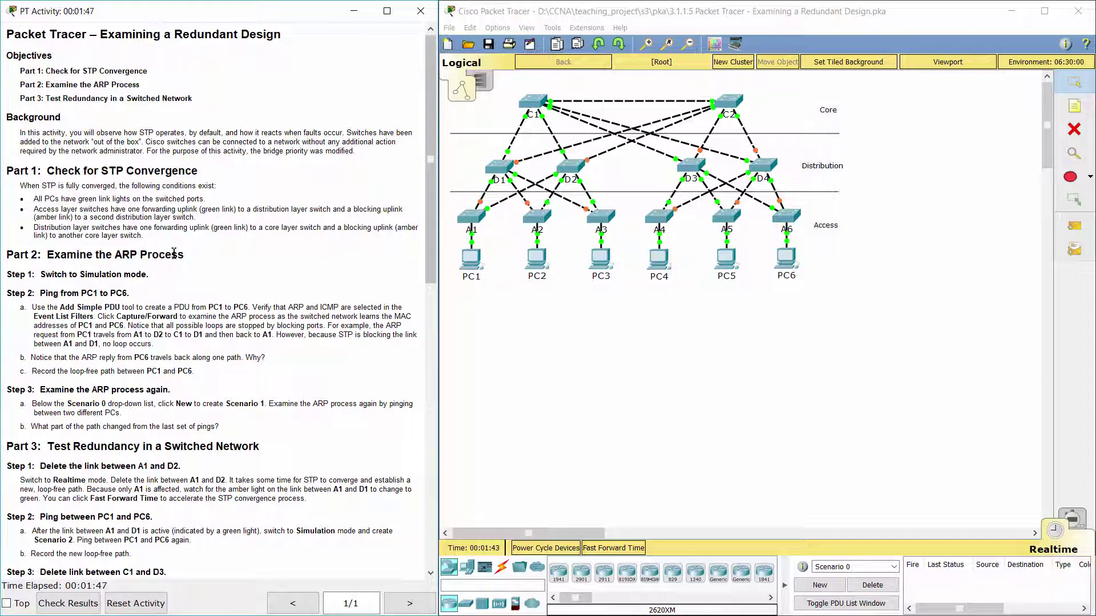
left_click_drag(11, 258, 186, 254)
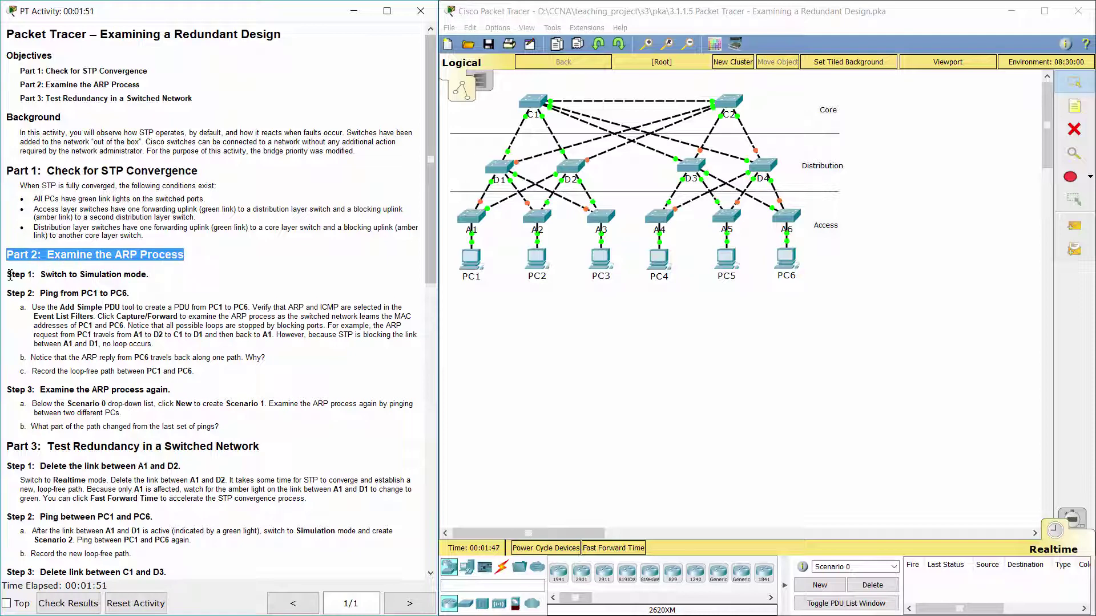
left_click_drag(10, 276, 149, 275)
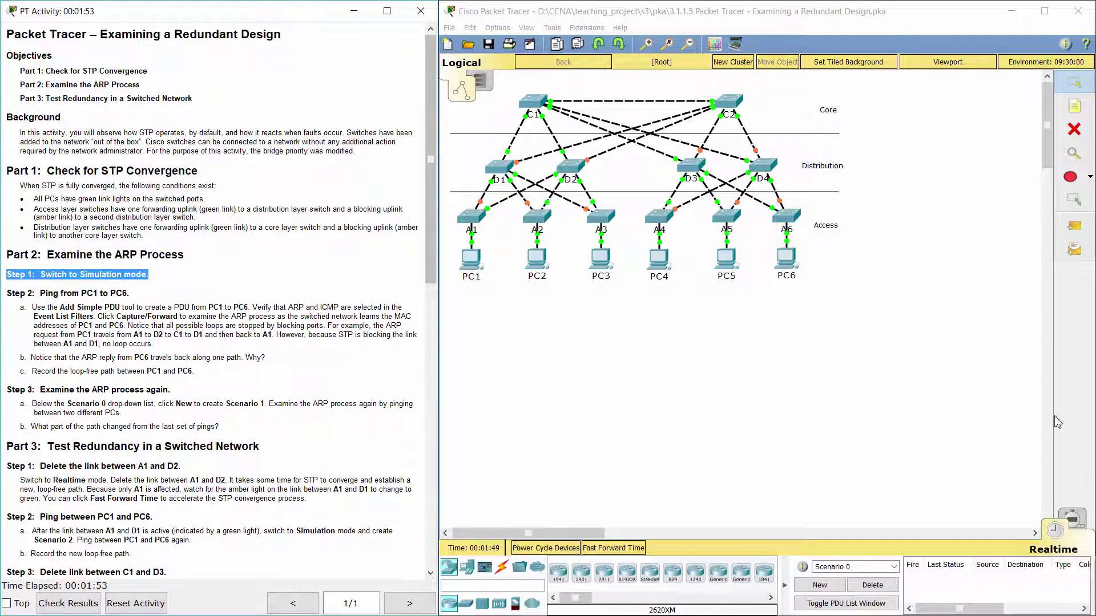
Switch the network to Simulation mode while reading the Step 2 ping instructions
left_click(1074, 518)
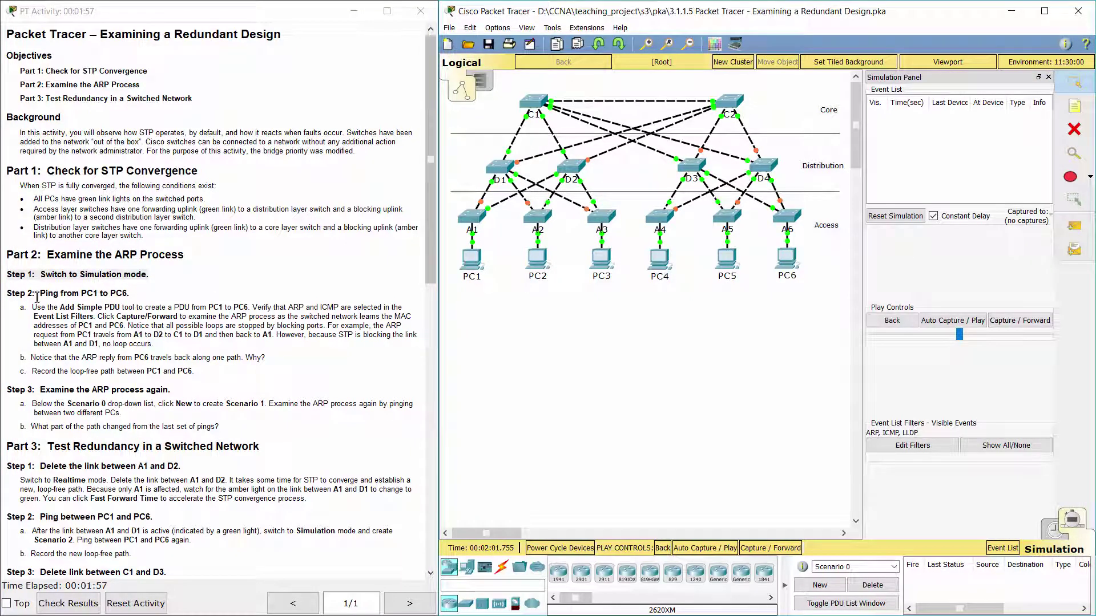
left_click_drag(7, 293, 135, 288)
left_click(153, 293)
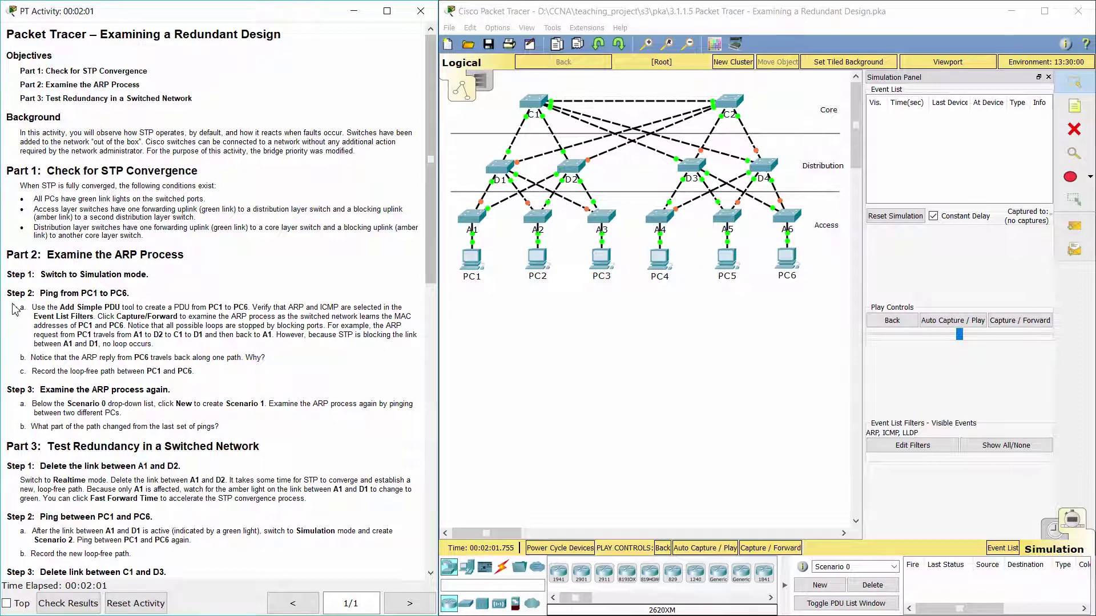
left_click_drag(15, 310, 190, 355)
left_click(190, 355)
Queue a simple ping from PC1 to PC6
left_click(1075, 230)
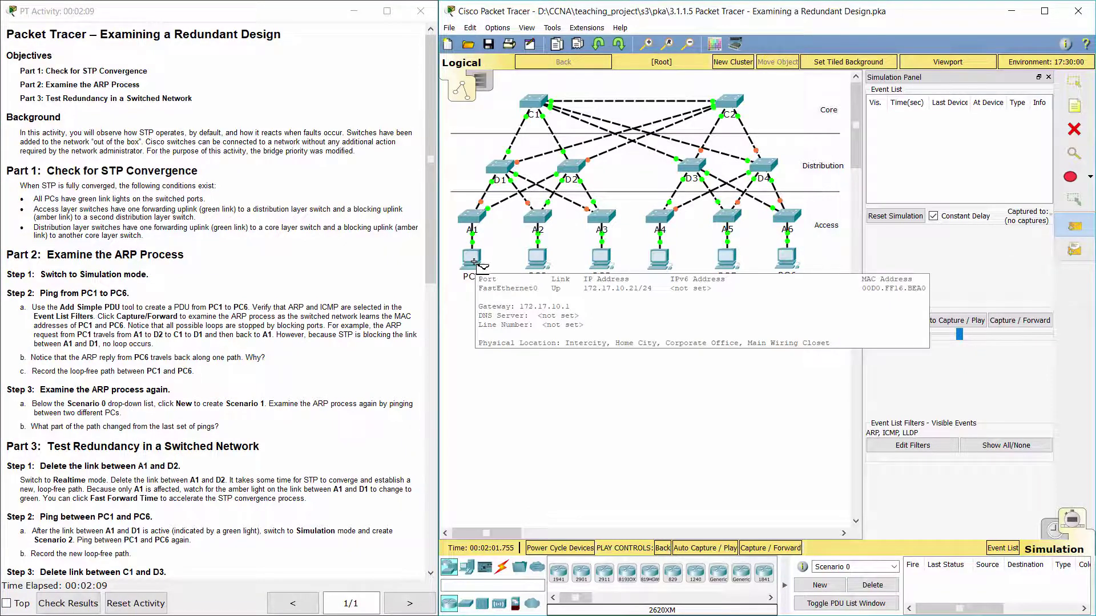
left_click(473, 260)
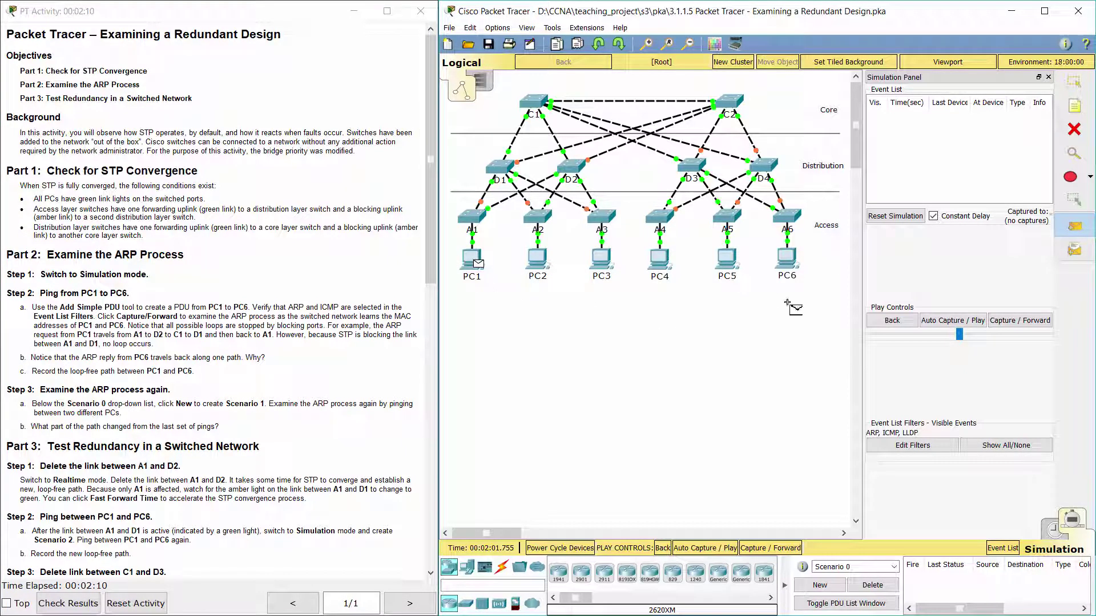
left_click(787, 258)
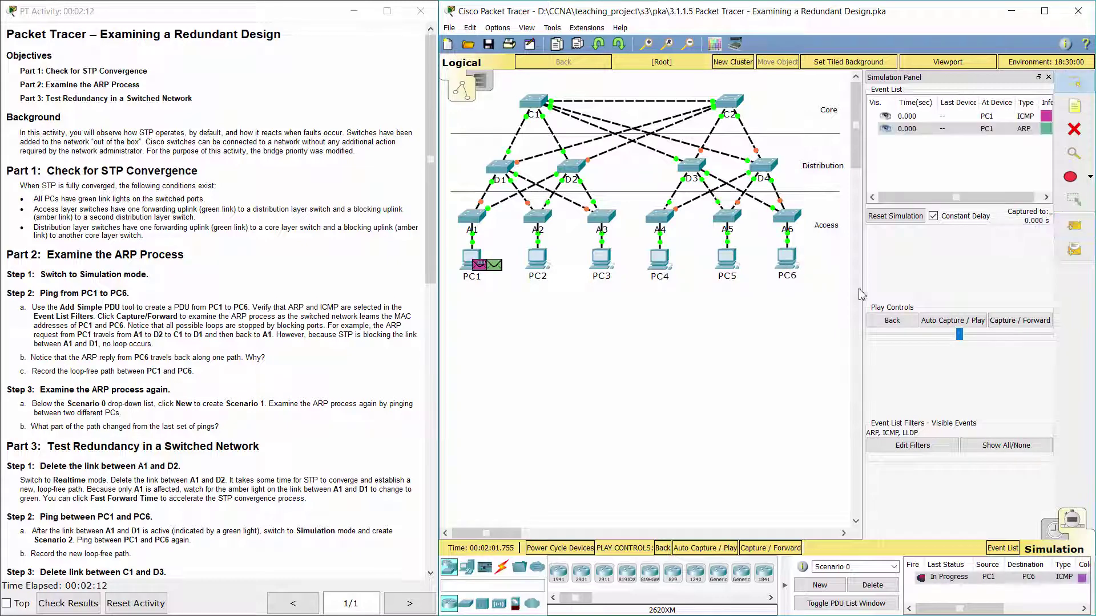
Exclude LLDP under Misc filters so only ARP and ICMP events are listed
left_click(916, 445)
left_click(990, 229)
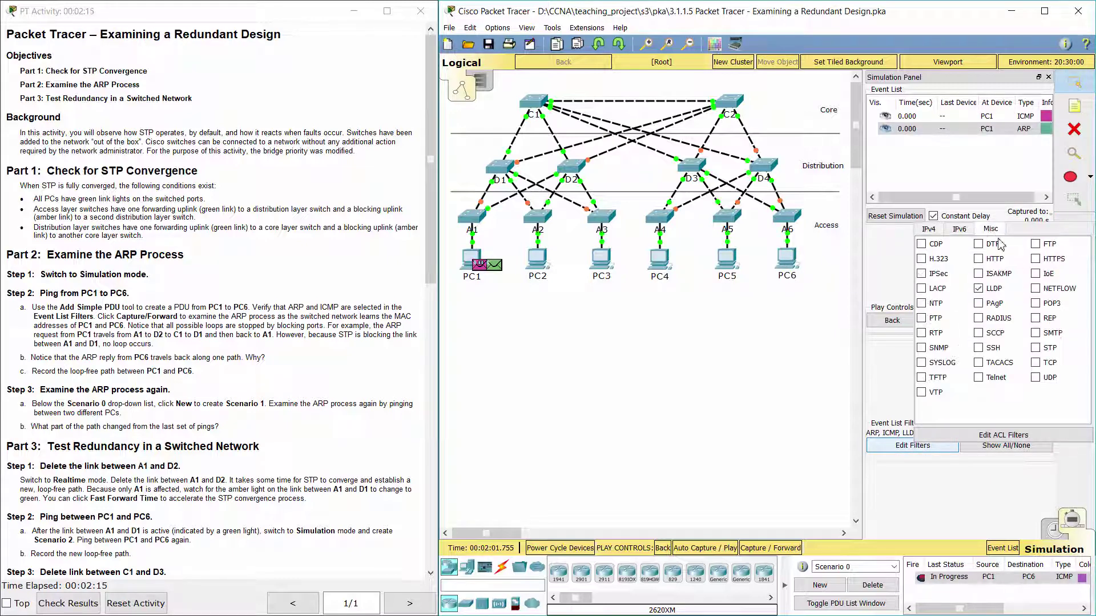
left_click(979, 289)
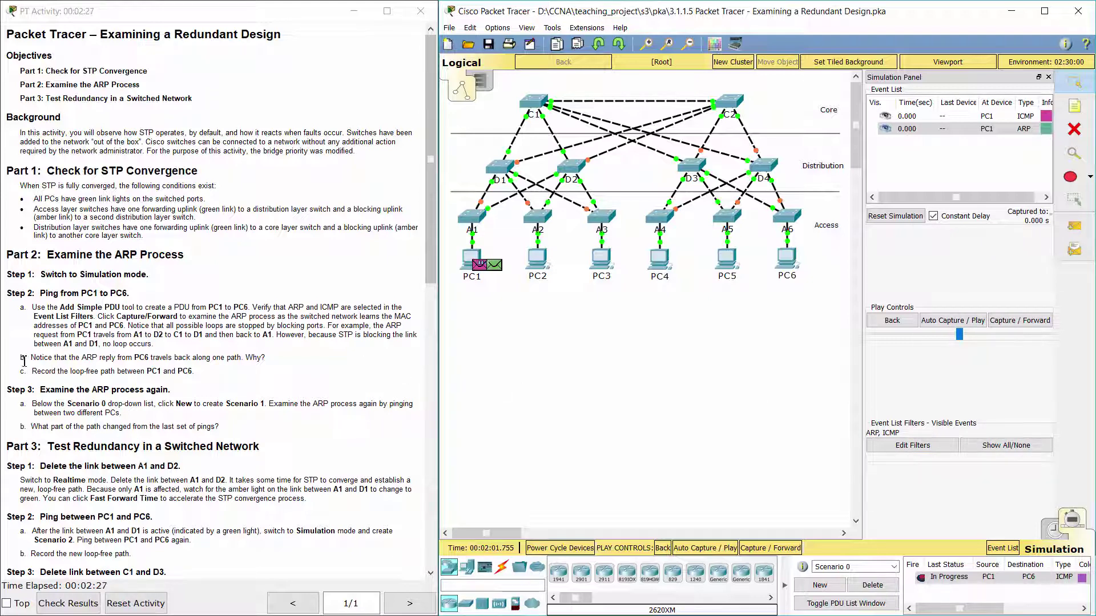
Step the simulation until PC6's ARP reply returns to PC1 via A6, D3, C1, D2, A1
left_click_drag(25, 362, 280, 354)
left_click(676, 419)
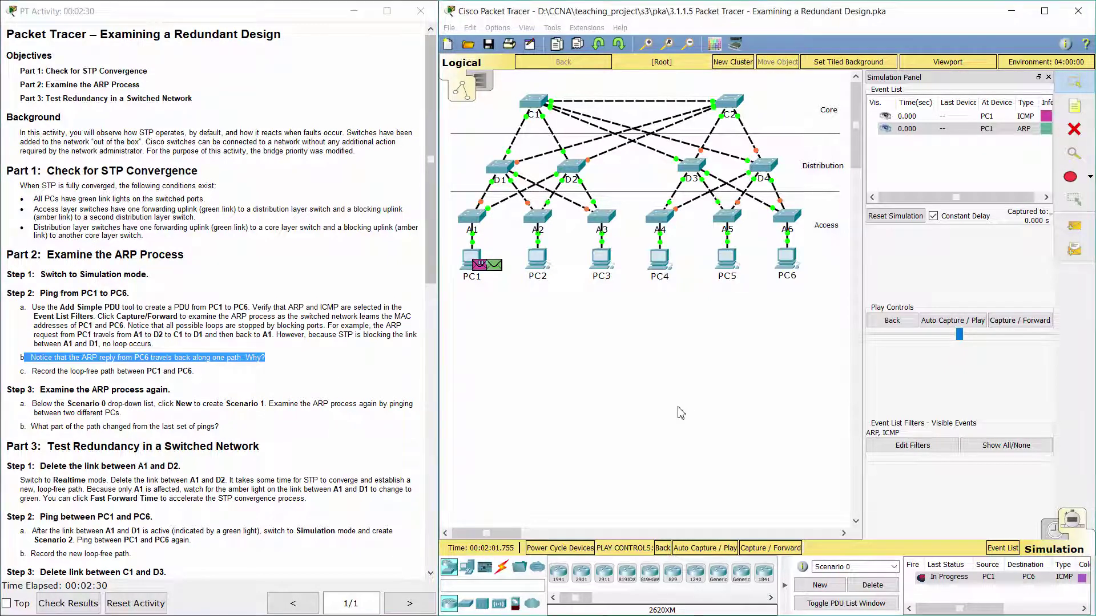
left_click(1028, 320)
left_click(1027, 321)
left_click(1027, 321)
left_click(1029, 333)
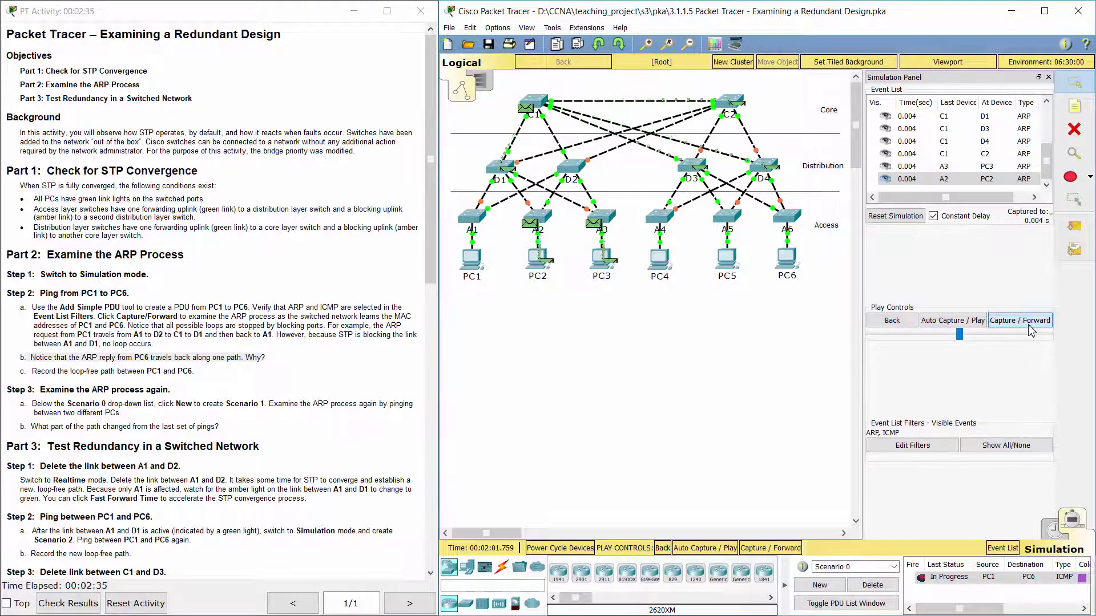
left_click(1032, 323)
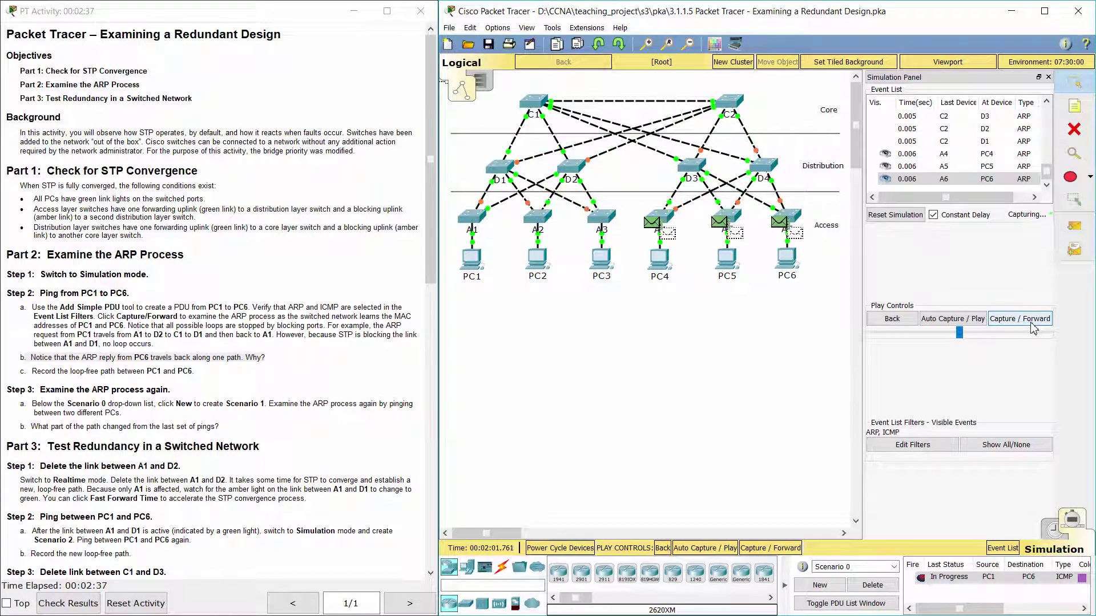
left_click(1032, 320)
left_click(1032, 321)
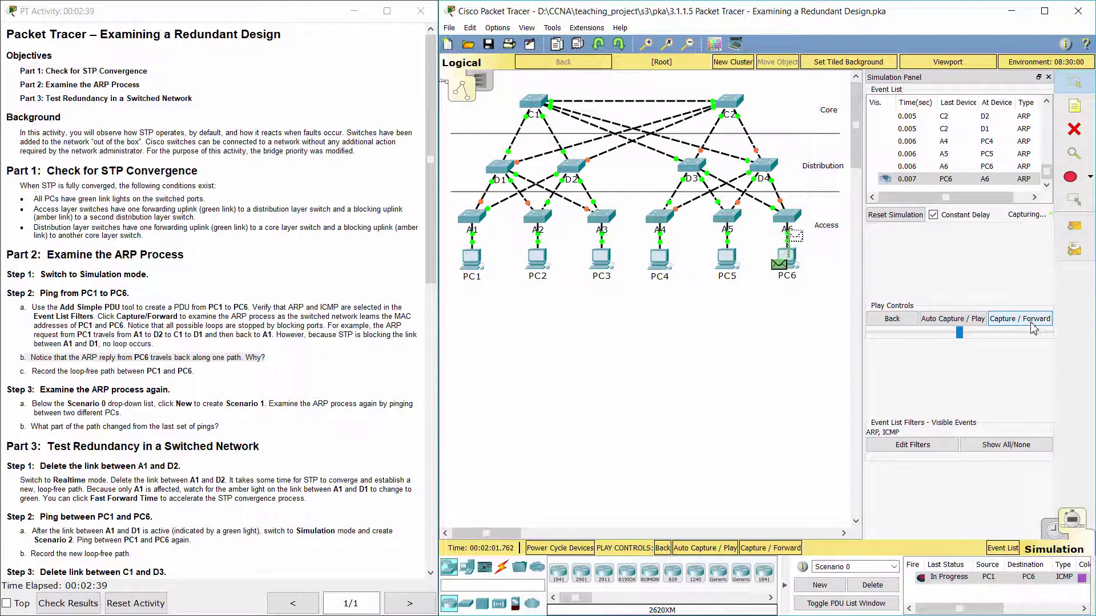
left_click(1032, 329)
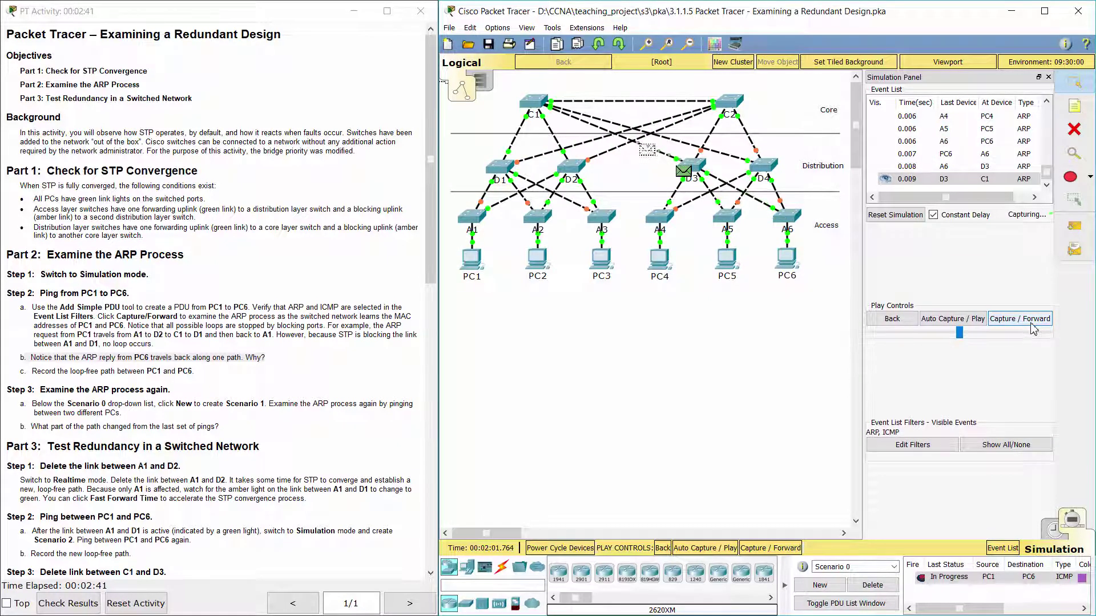
left_click(1033, 328)
left_click(1033, 329)
left_click(1034, 328)
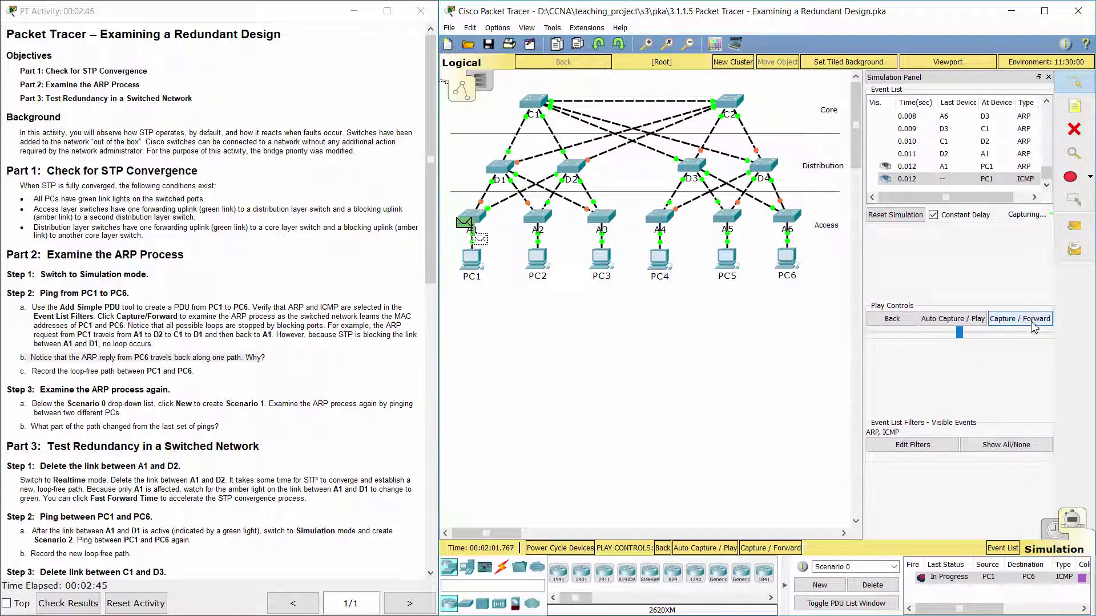
Read Step 3 and the line c instruction to record the loop-free path
left_click(244, 369)
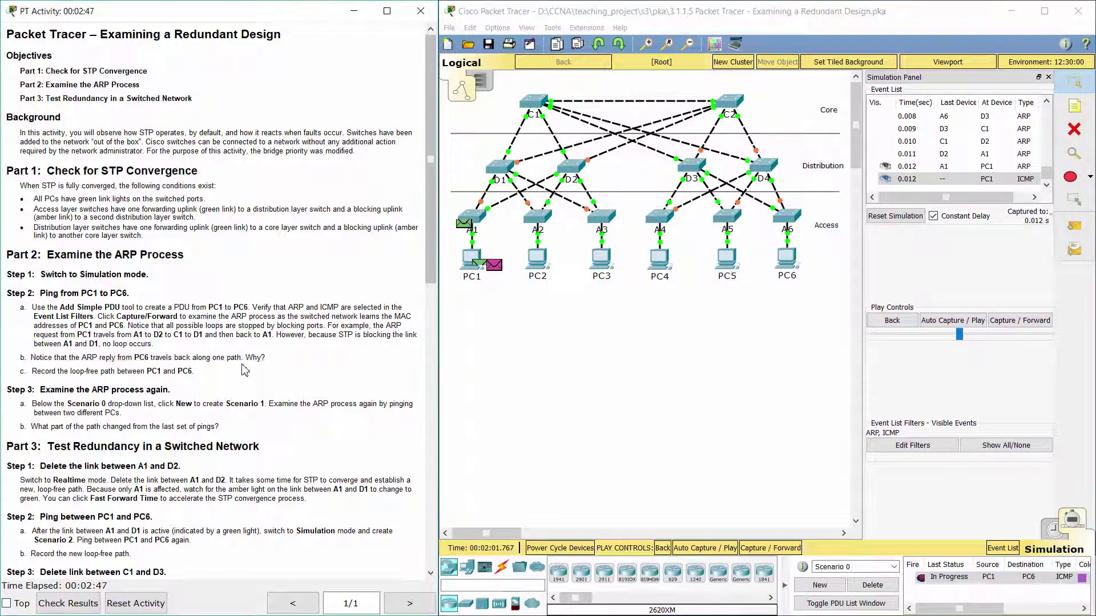
left_click_drag(274, 373, 278, 393)
left_click(274, 393)
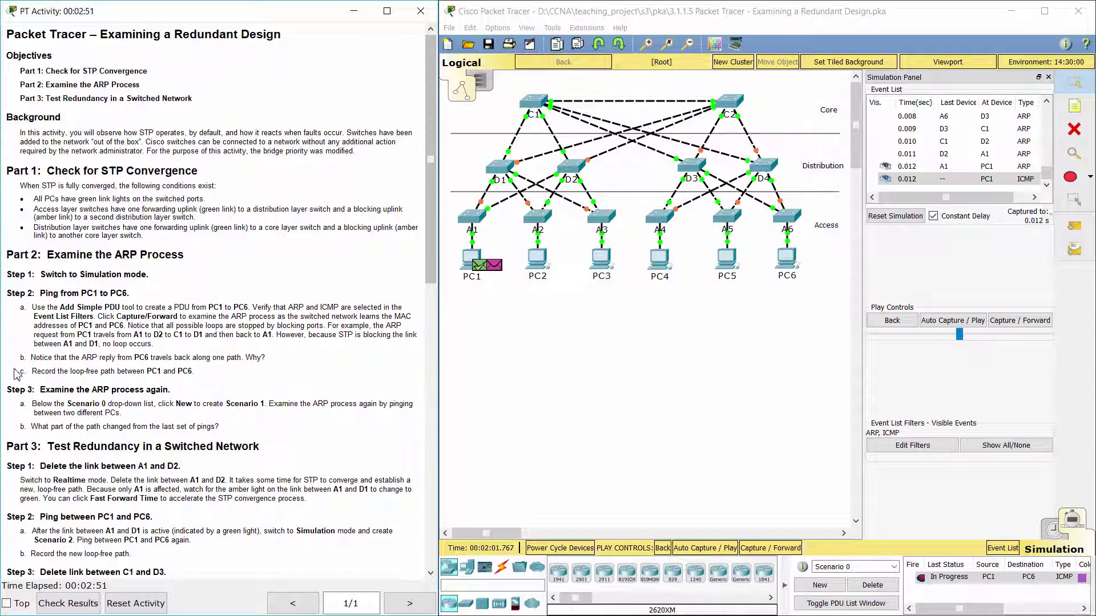
left_click_drag(23, 372, 200, 374)
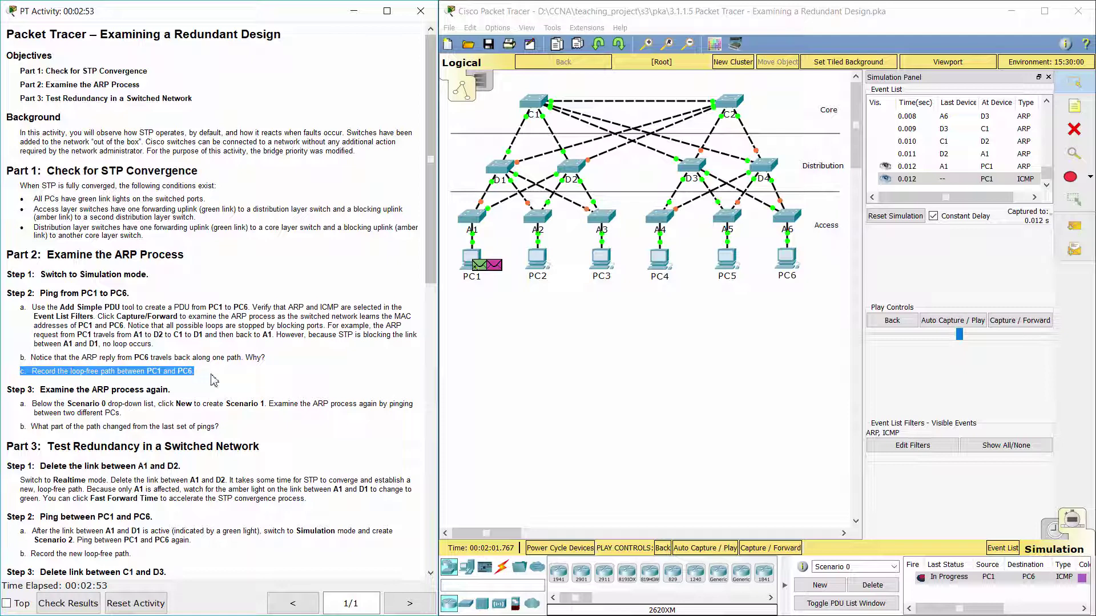
left_click(214, 381)
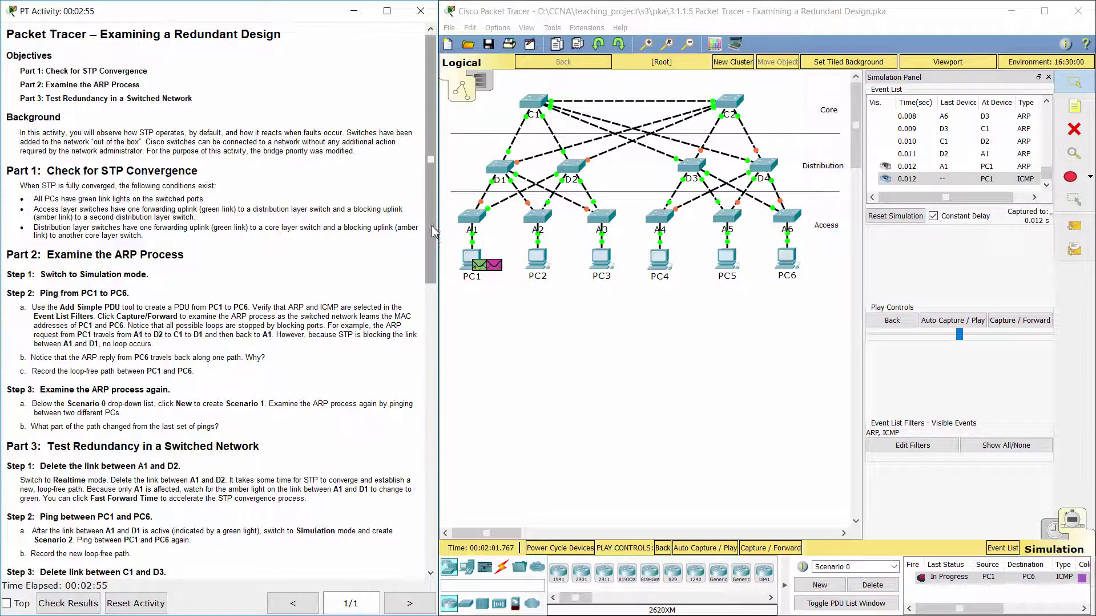
Read the Step 3 heading and the Scenario 1 instructions
scroll(432, 232, "down", 5)
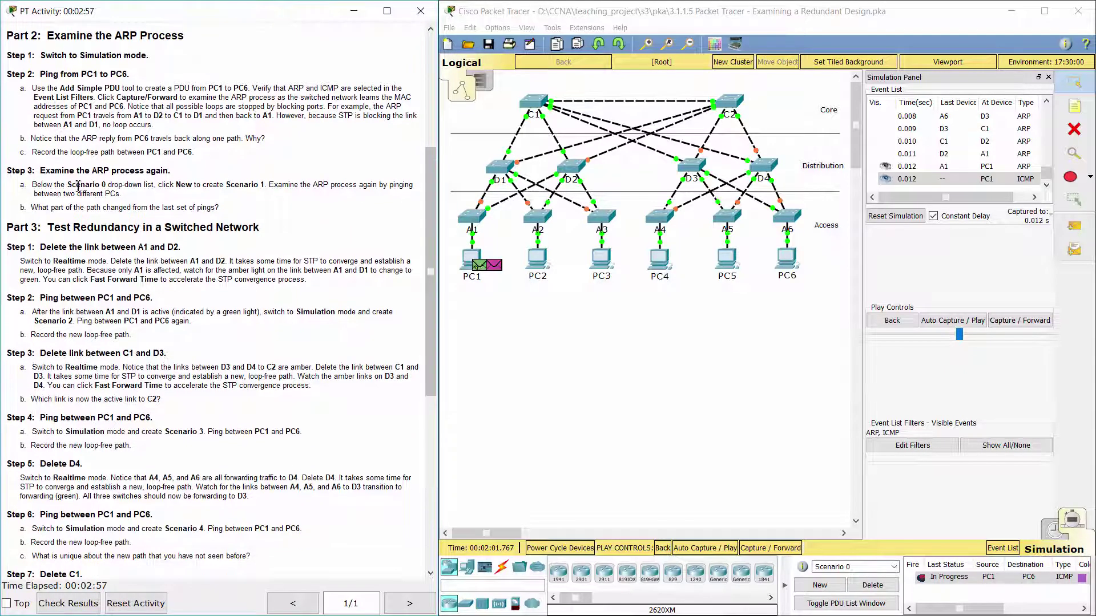
left_click_drag(7, 171, 183, 173)
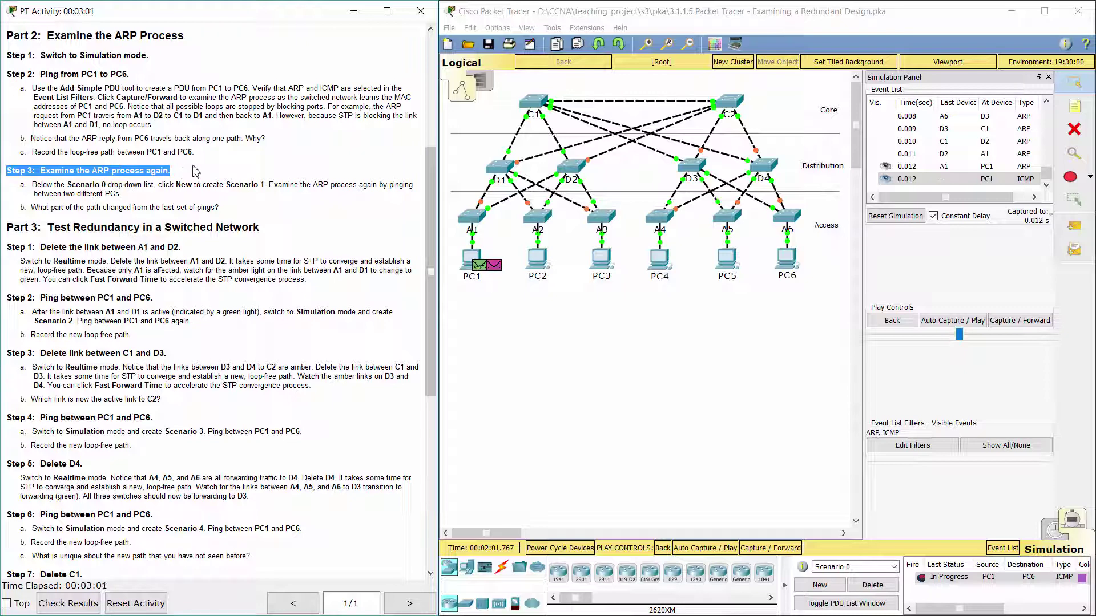
left_click(82, 210)
left_click_drag(22, 186, 121, 196)
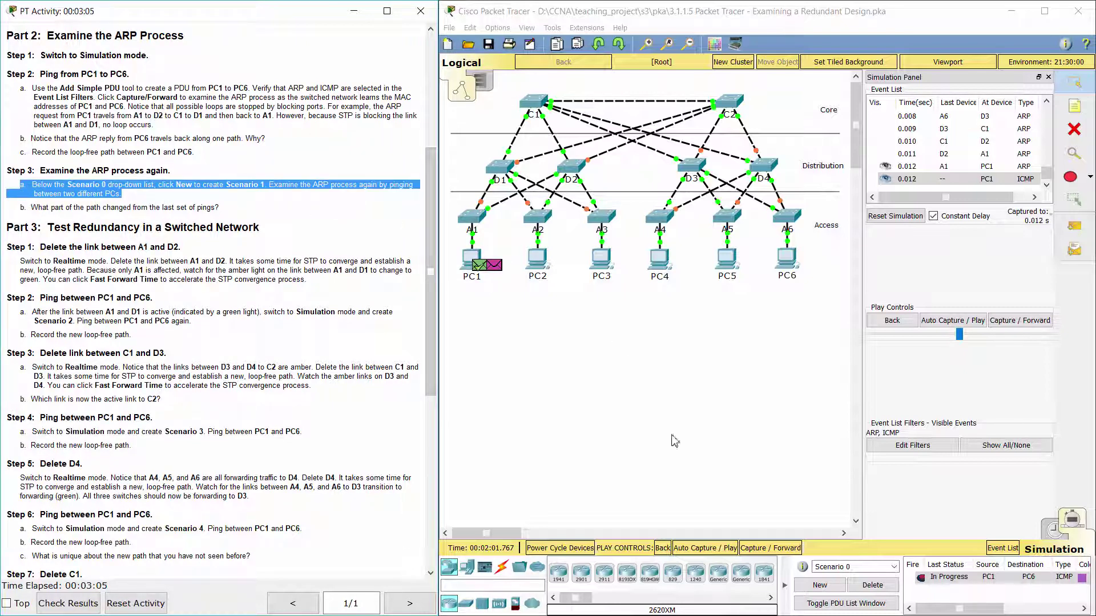
Create Scenario 1 with a simple ping from PC2 to PC4
left_click(825, 584)
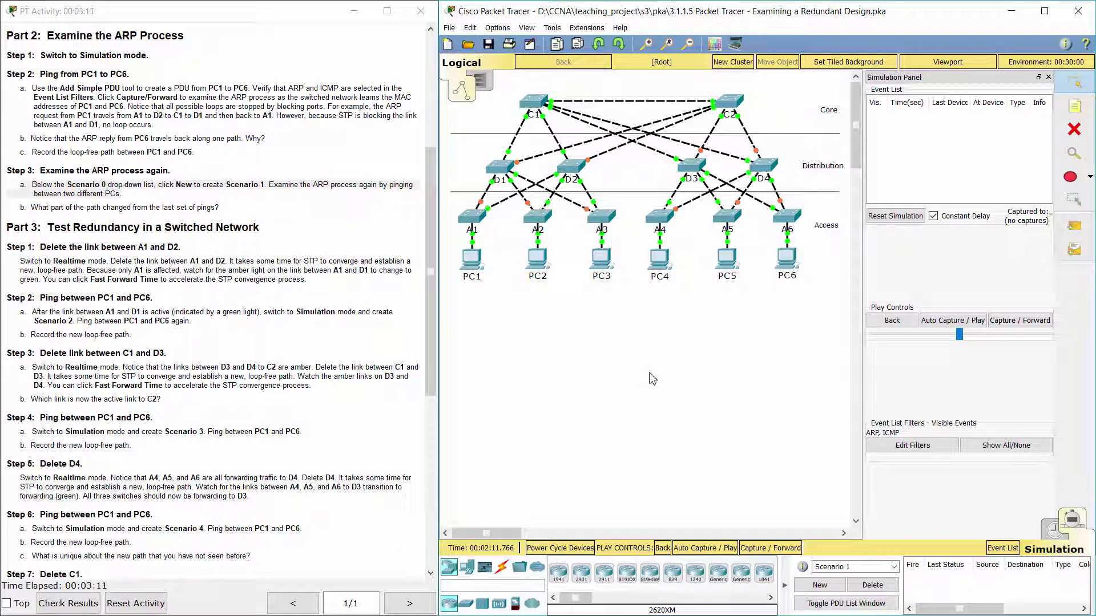
left_click(1083, 234)
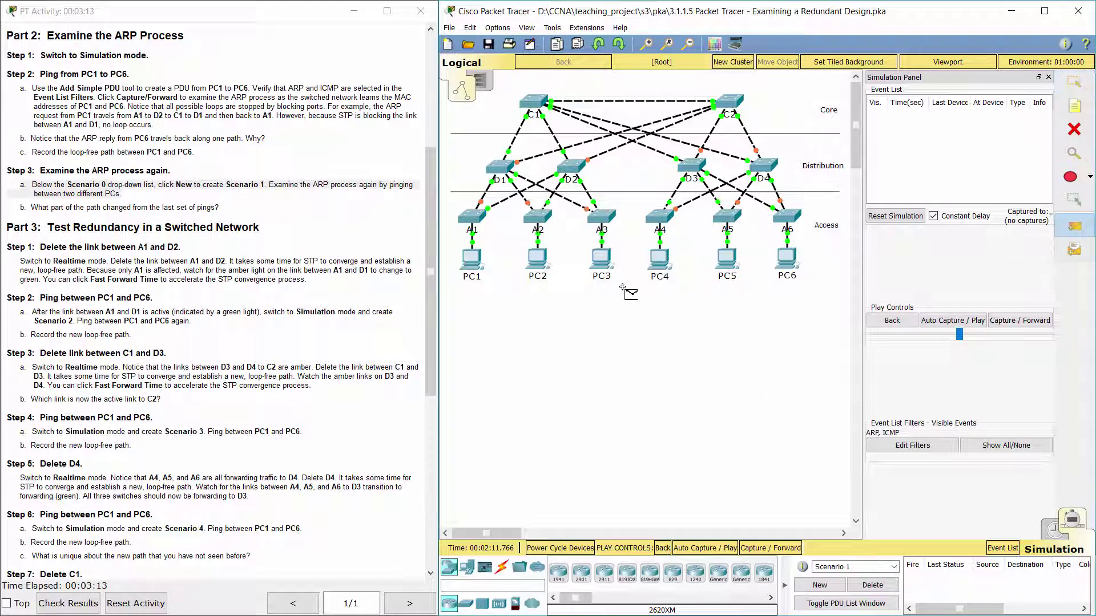
left_click(539, 261)
left_click(659, 268)
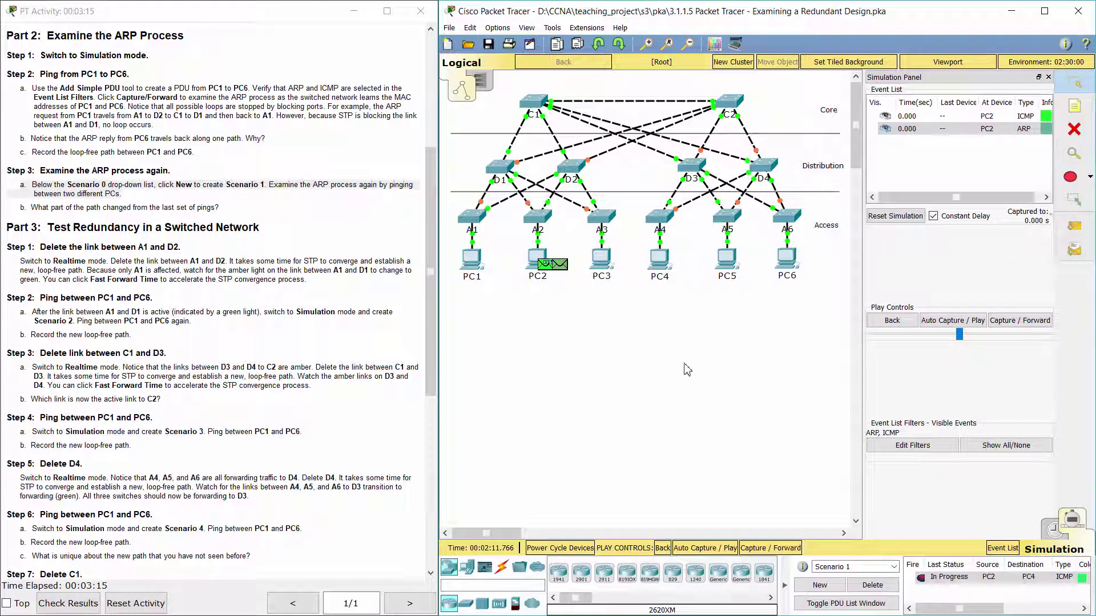
Step the ARP exchange until PC4's reply returns to PC2 via A4, D3, C1, D2, A2
left_click(1003, 321)
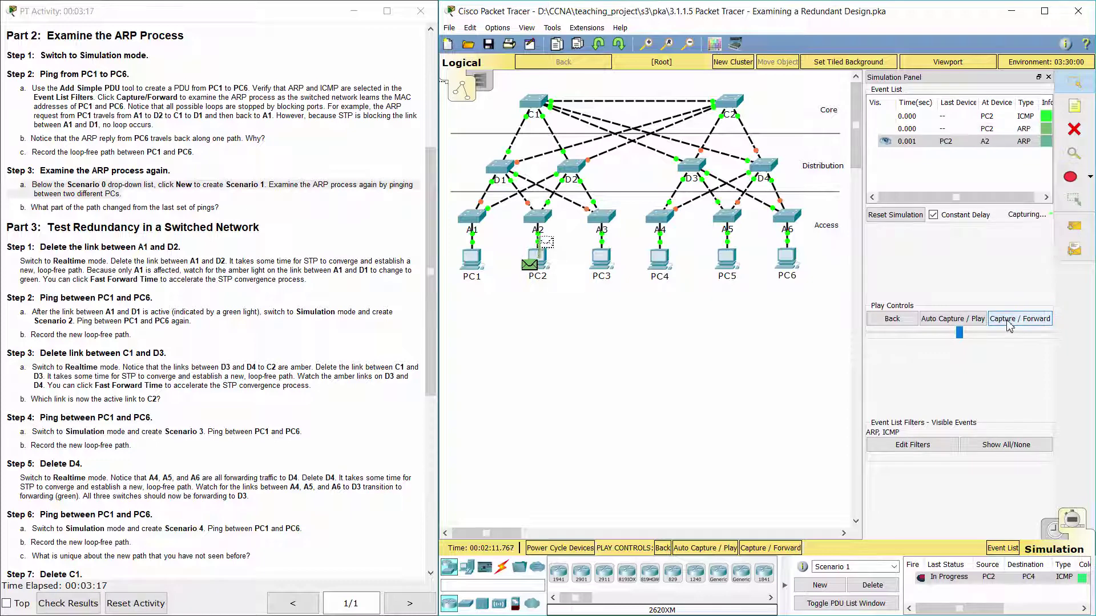
left_click(1008, 319)
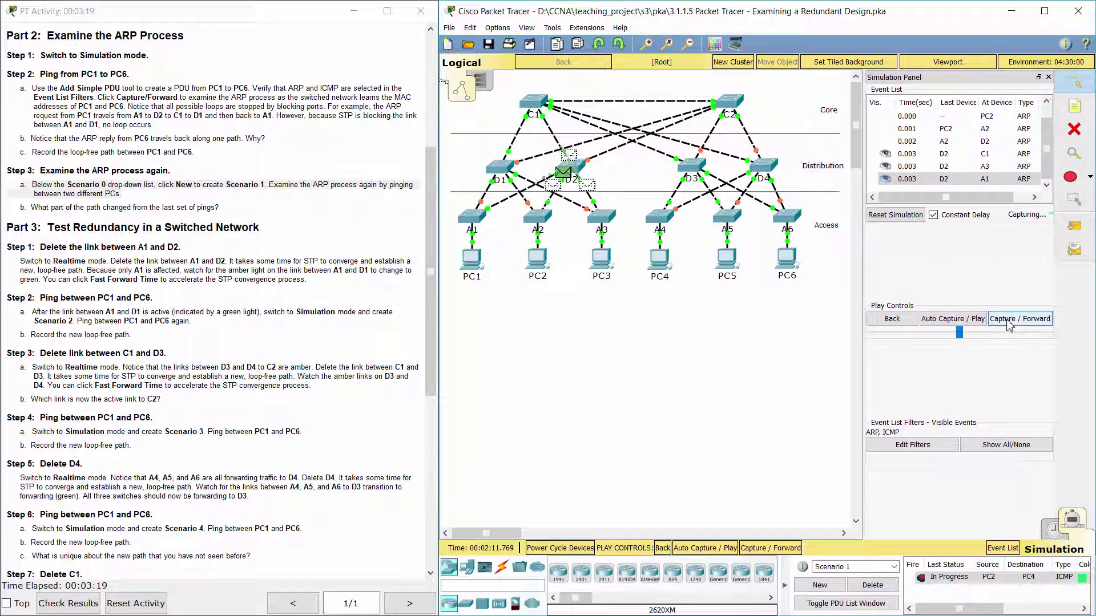
left_click(1008, 321)
left_click(1009, 320)
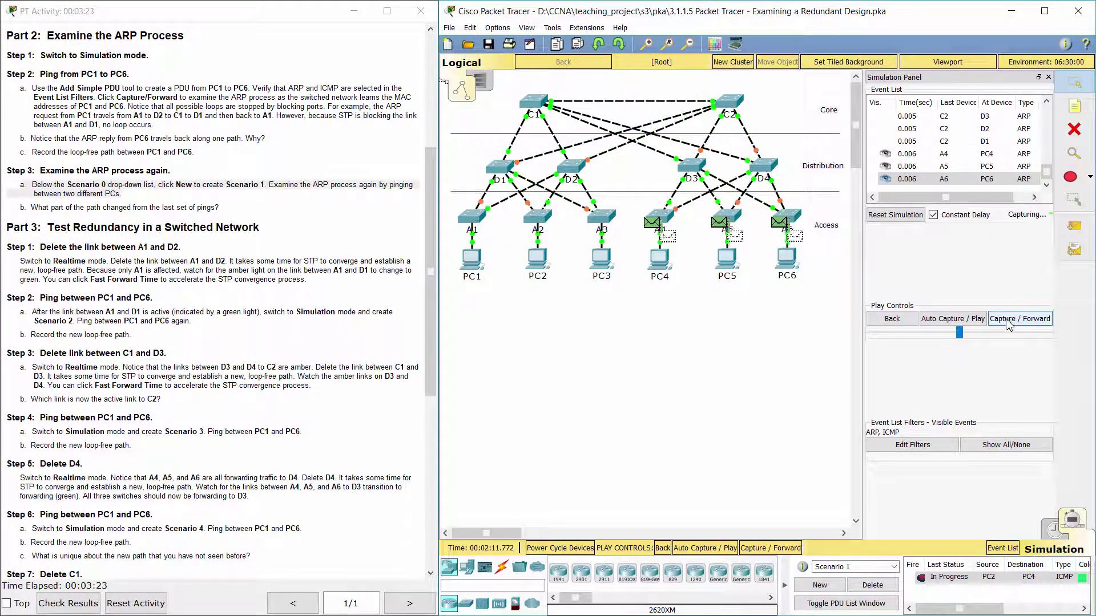
left_click(1008, 321)
left_click(1008, 321)
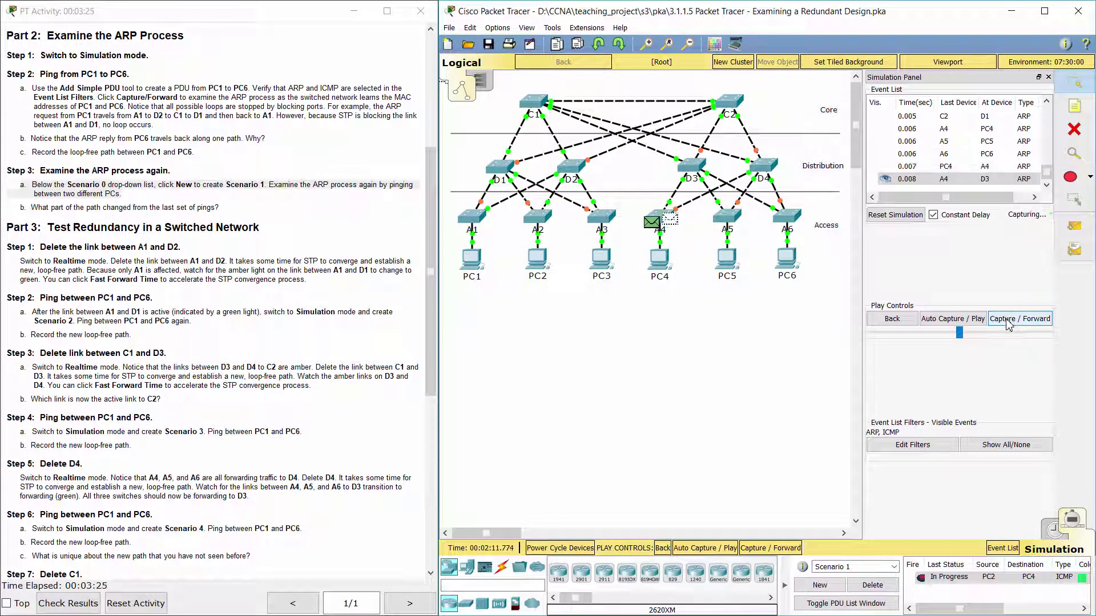
left_click(1008, 321)
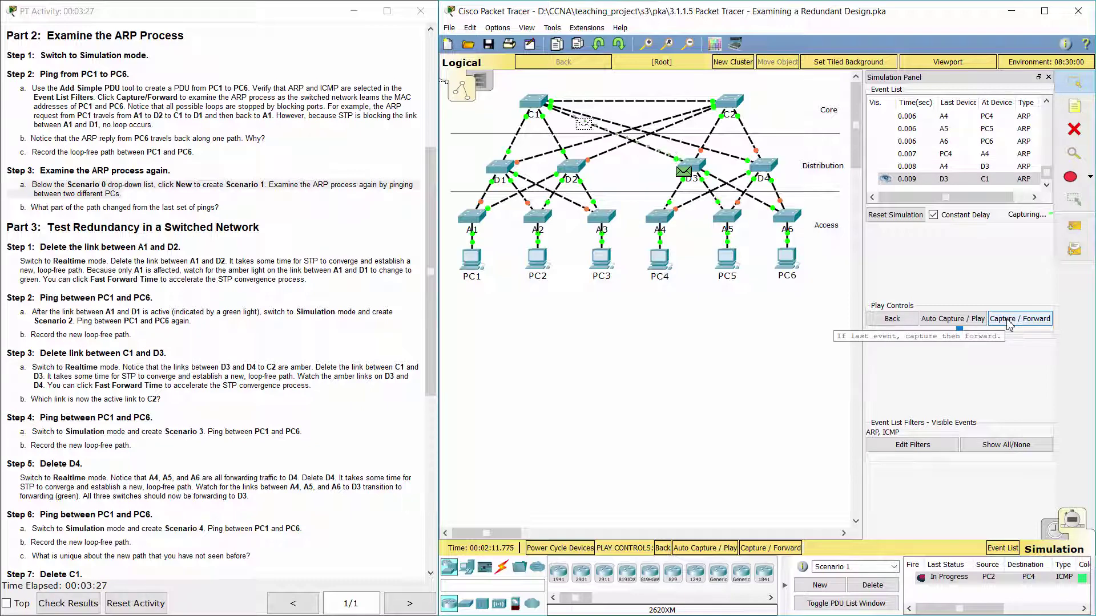
left_click(1010, 320)
left_click(1009, 321)
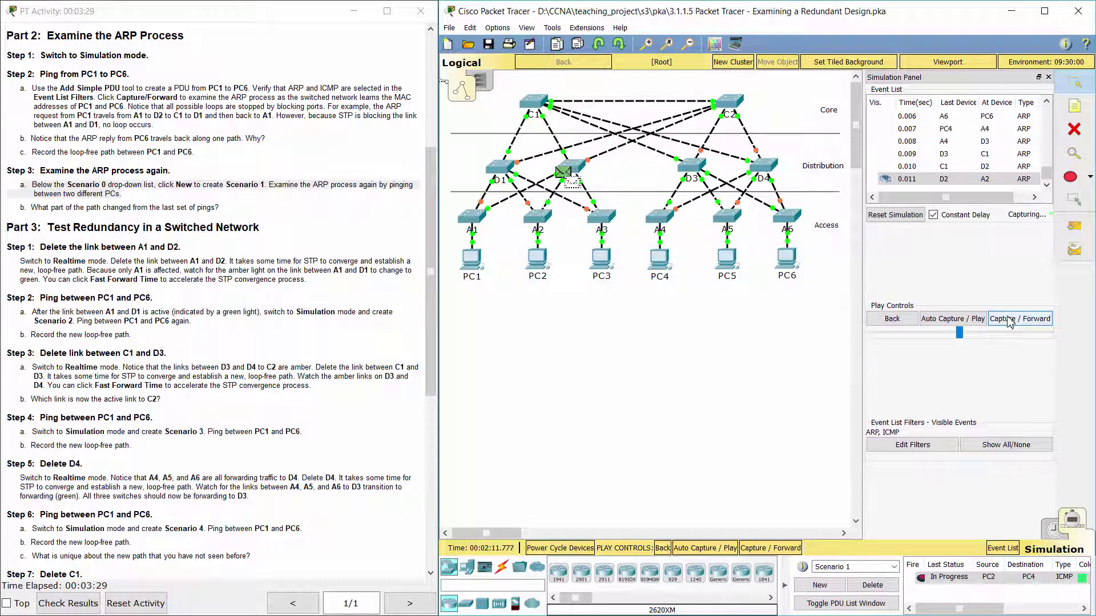
left_click(1009, 321)
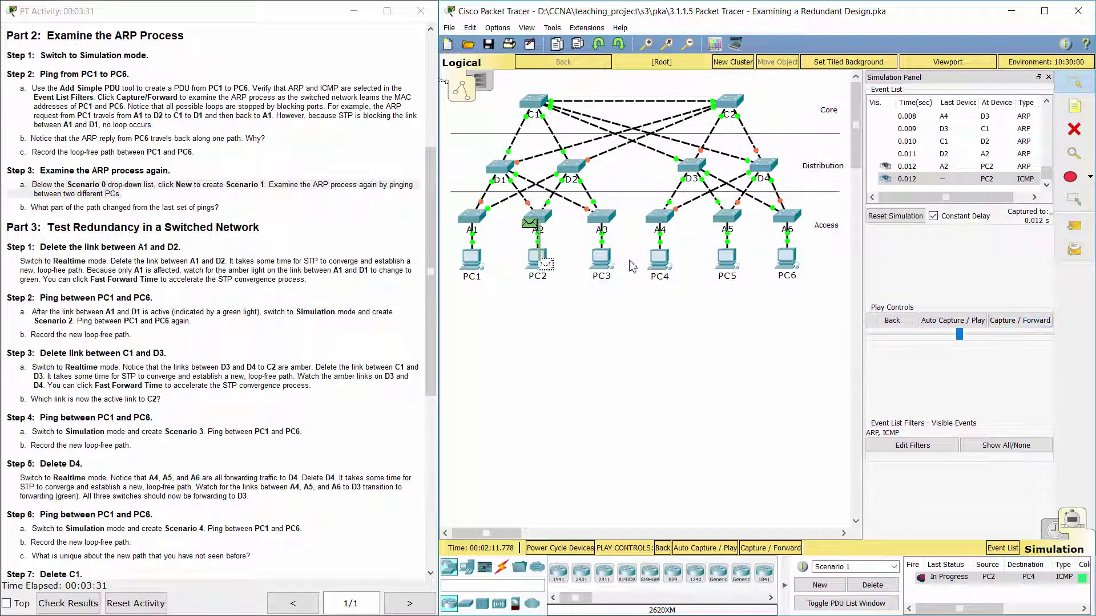
left_click(298, 187)
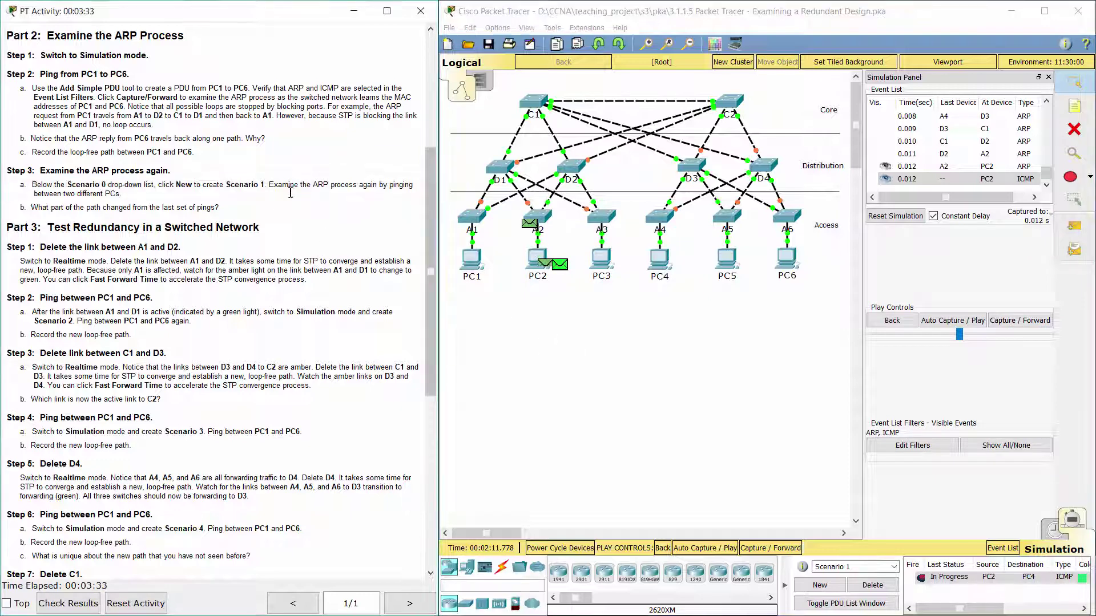
left_click_drag(14, 211, 227, 209)
Read the Part 3 and Step 1 headings
left_click(254, 212)
left_click_drag(7, 227, 259, 220)
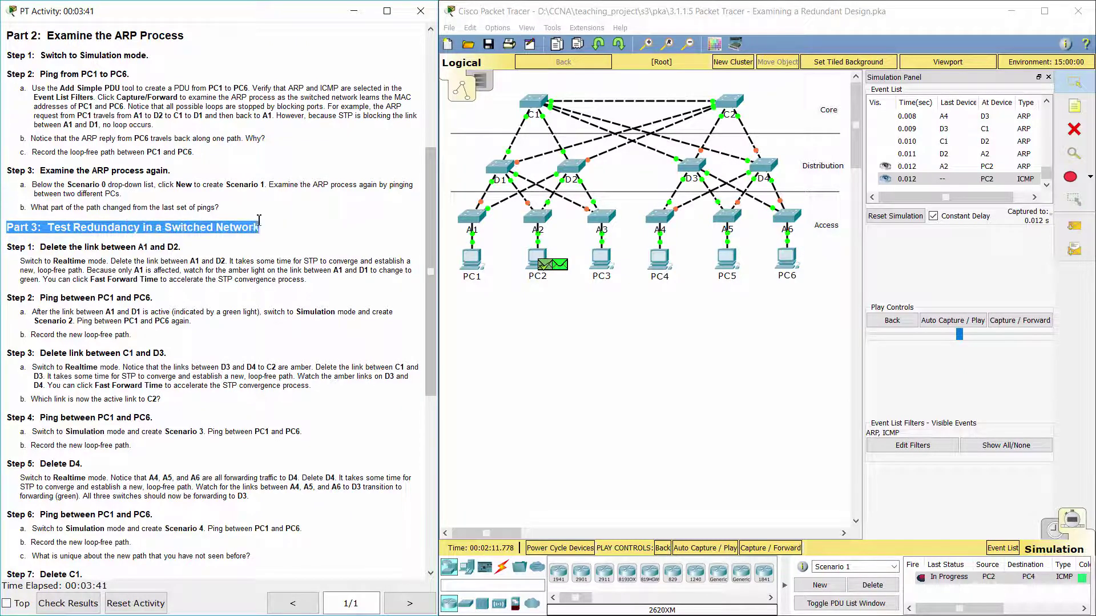
left_click(295, 231)
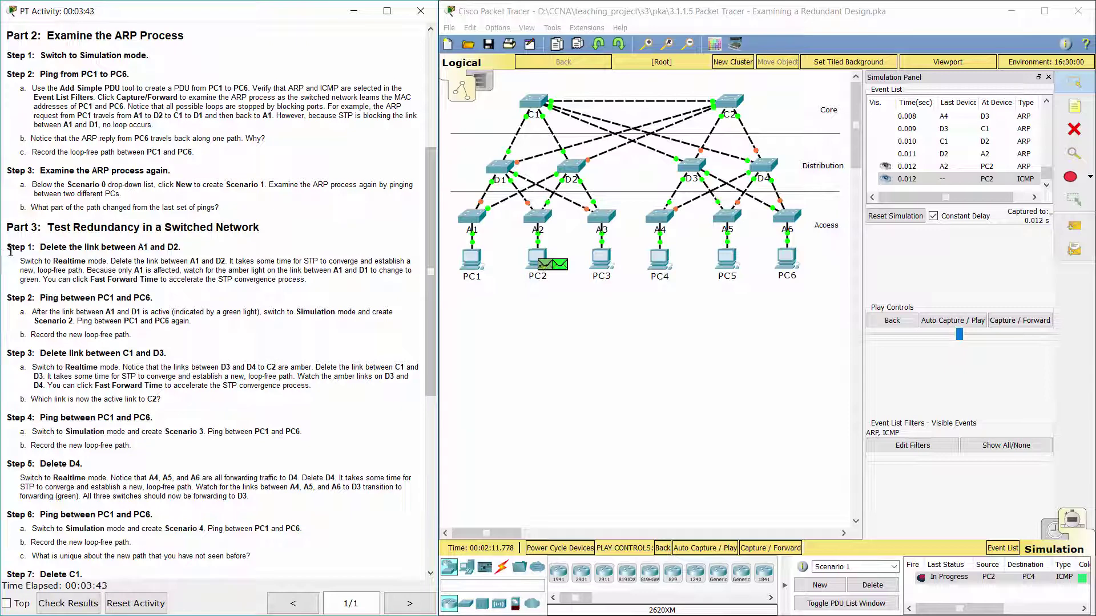
left_click_drag(10, 251, 177, 238)
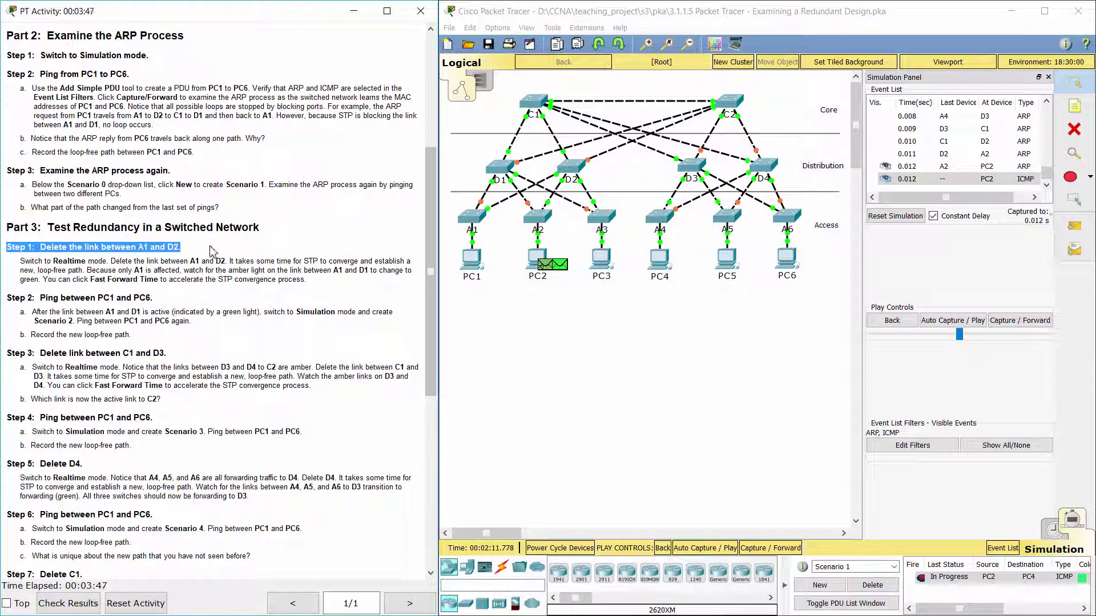
left_click(212, 251)
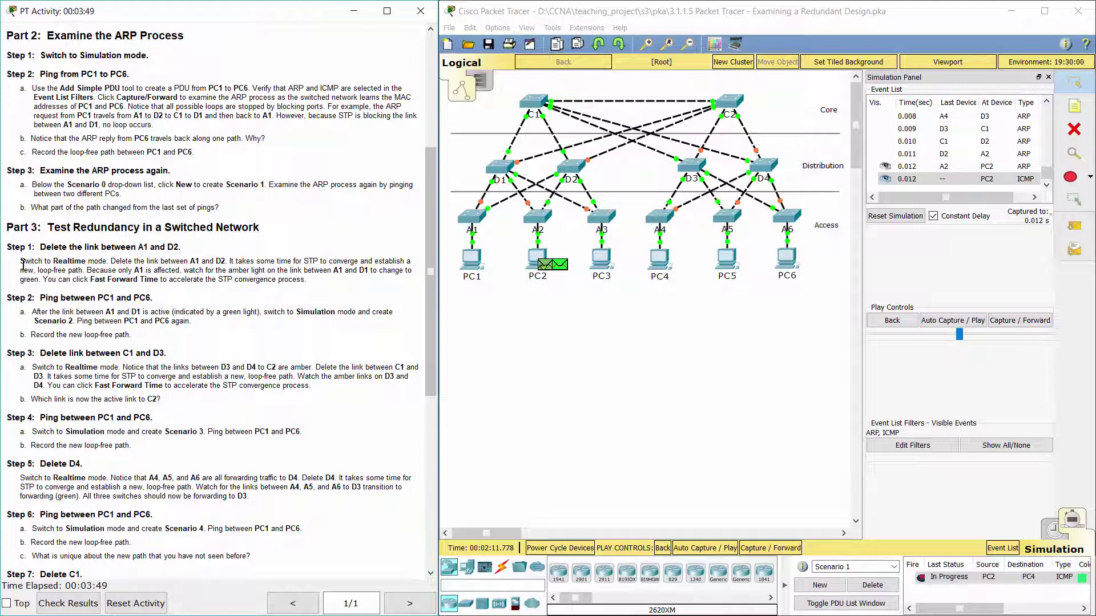
Return to Realtime mode after reading Step 1 and pick the Delete tool
left_click_drag(19, 264, 322, 283)
left_click(338, 289)
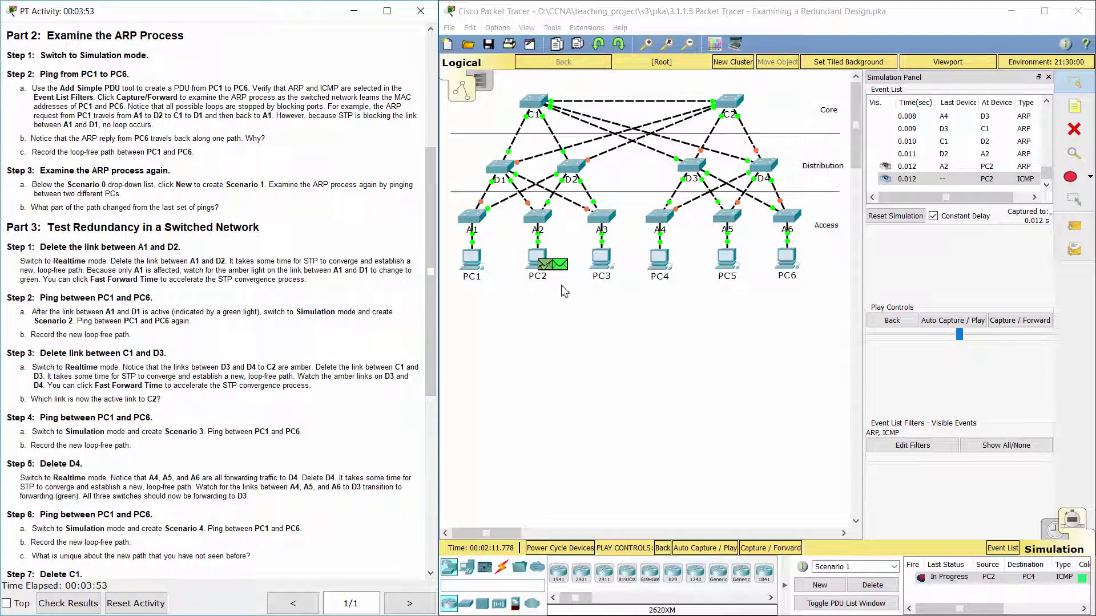
left_click(1049, 539)
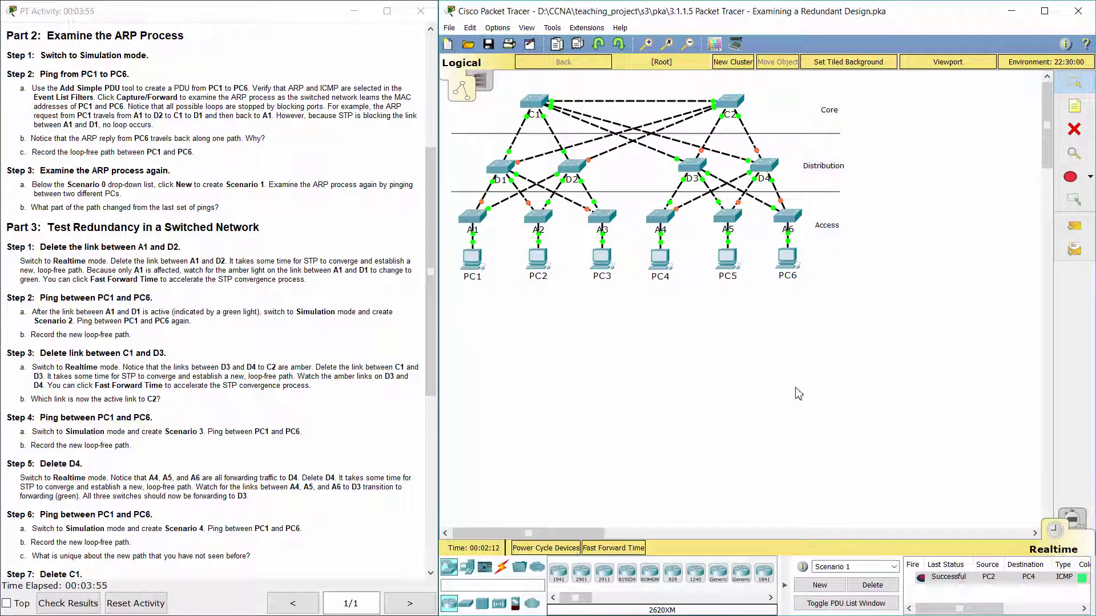
left_click(1088, 137)
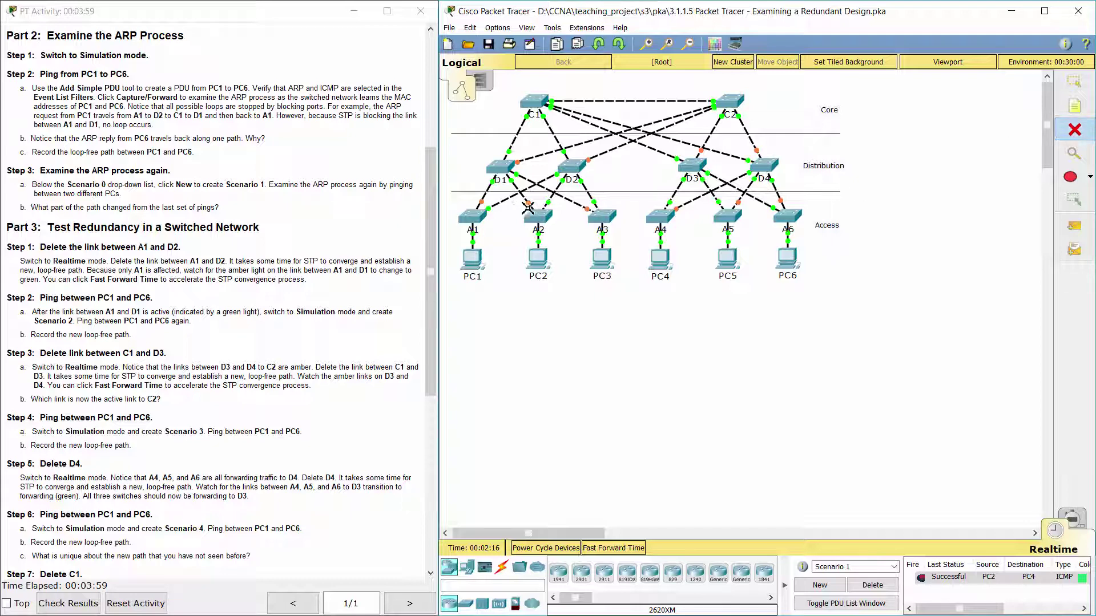
Delete the A1–D2 link and fast-forward time until A1–D1 turns green
left_click(505, 202)
left_click(614, 548)
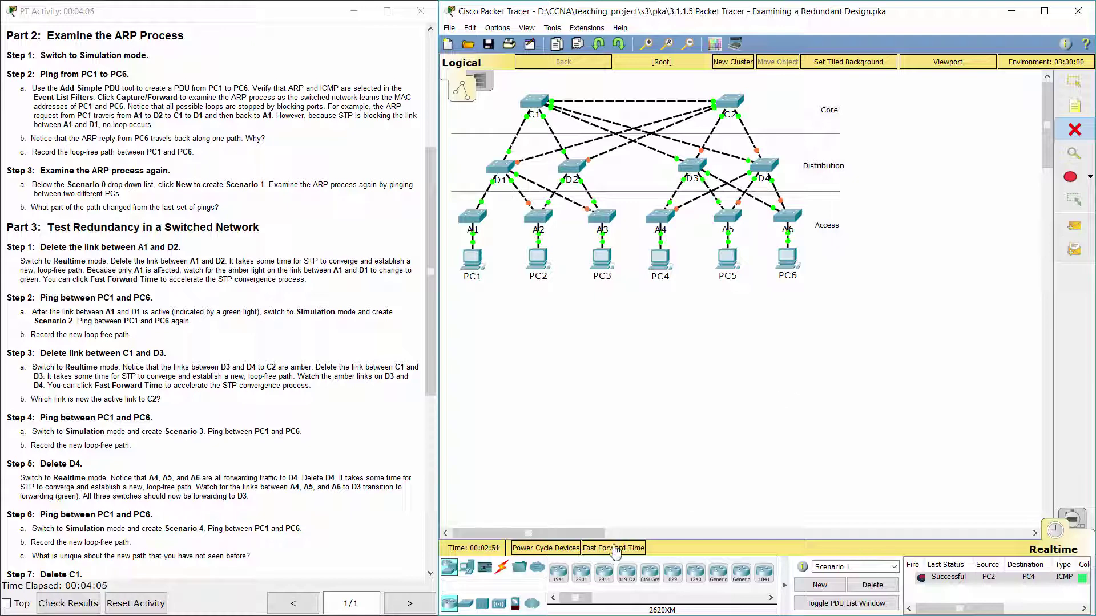
left_click(615, 550)
left_click(615, 550)
left_click(615, 550)
left_click(615, 550)
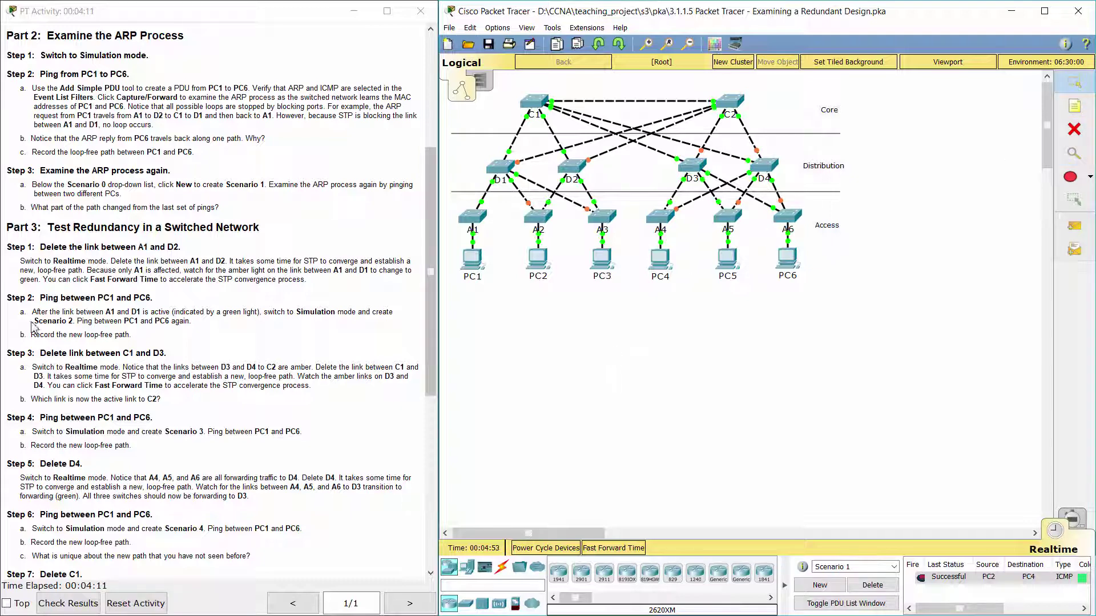
Switch to Simulation and create Scenario 2 with a PC1-to-PC6 ping
left_click_drag(6, 297, 147, 293)
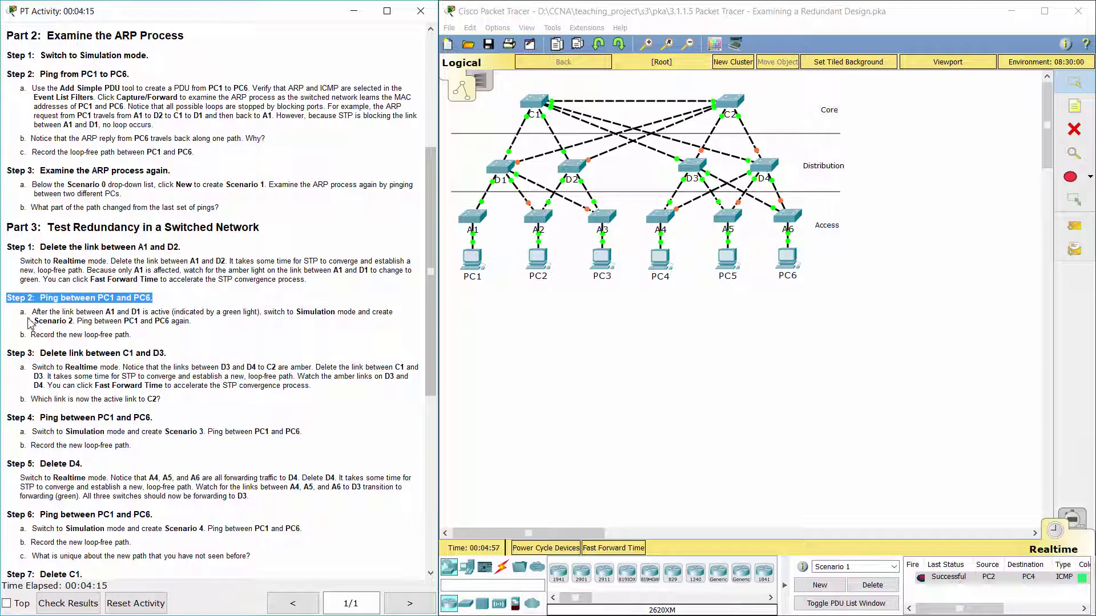
left_click_drag(22, 313, 205, 321)
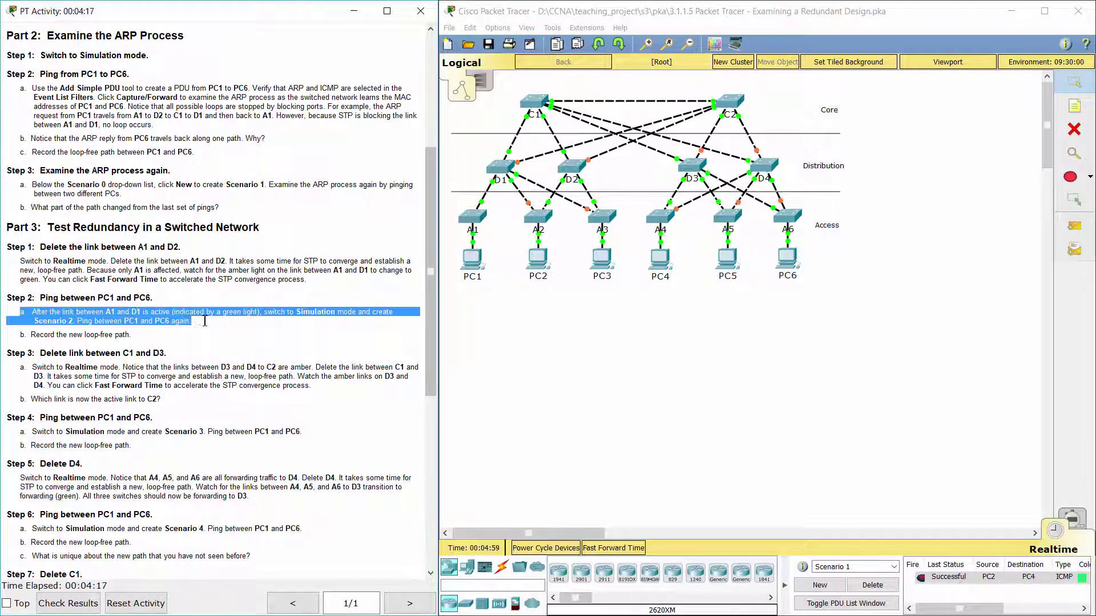
left_click(1066, 513)
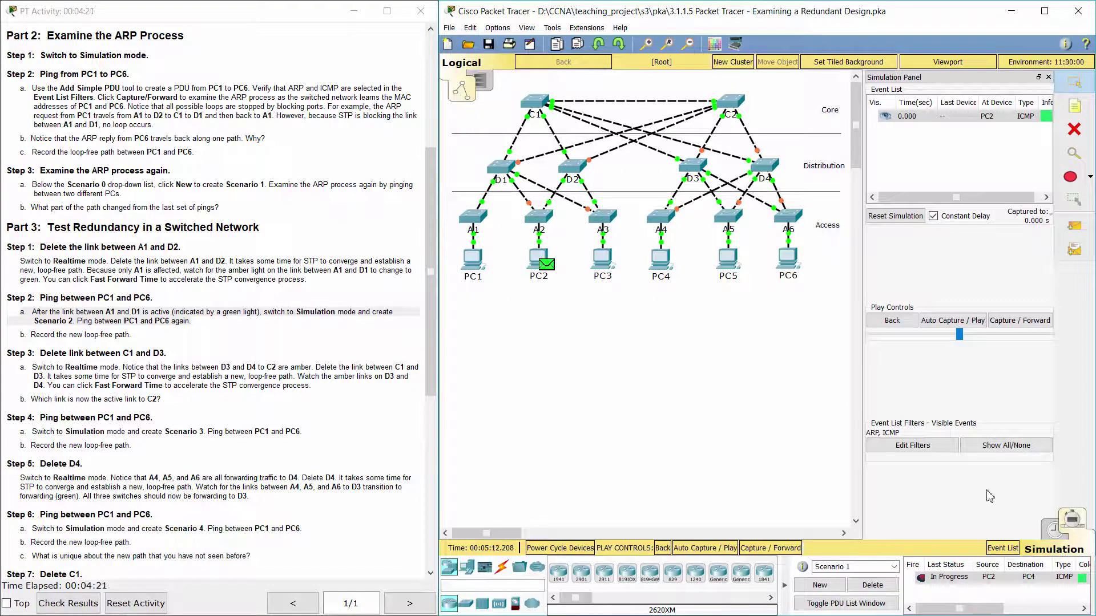
left_click(824, 587)
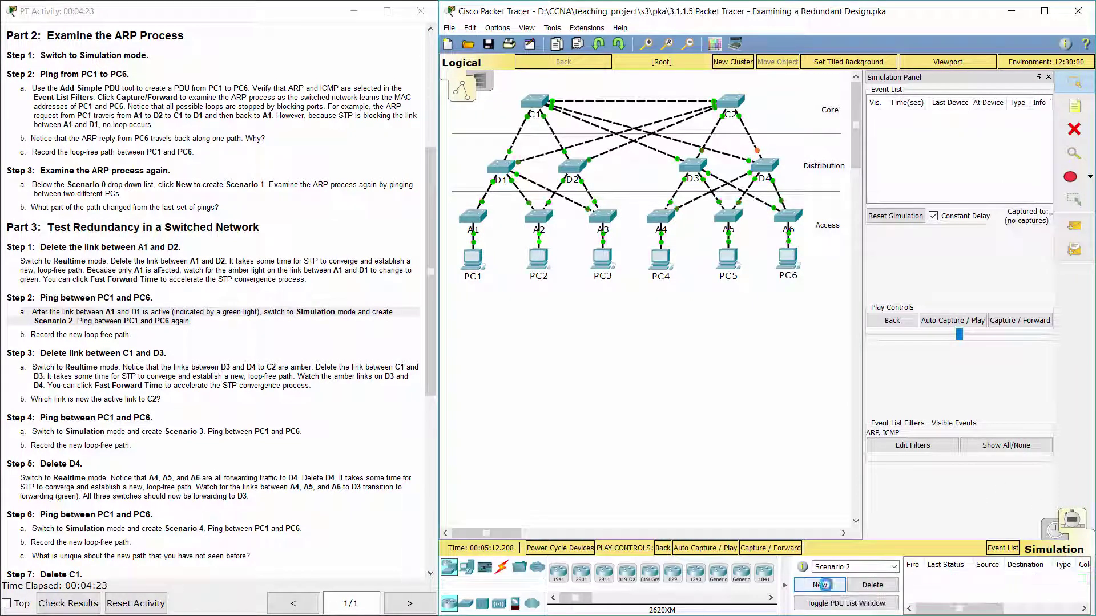
left_click(1073, 228)
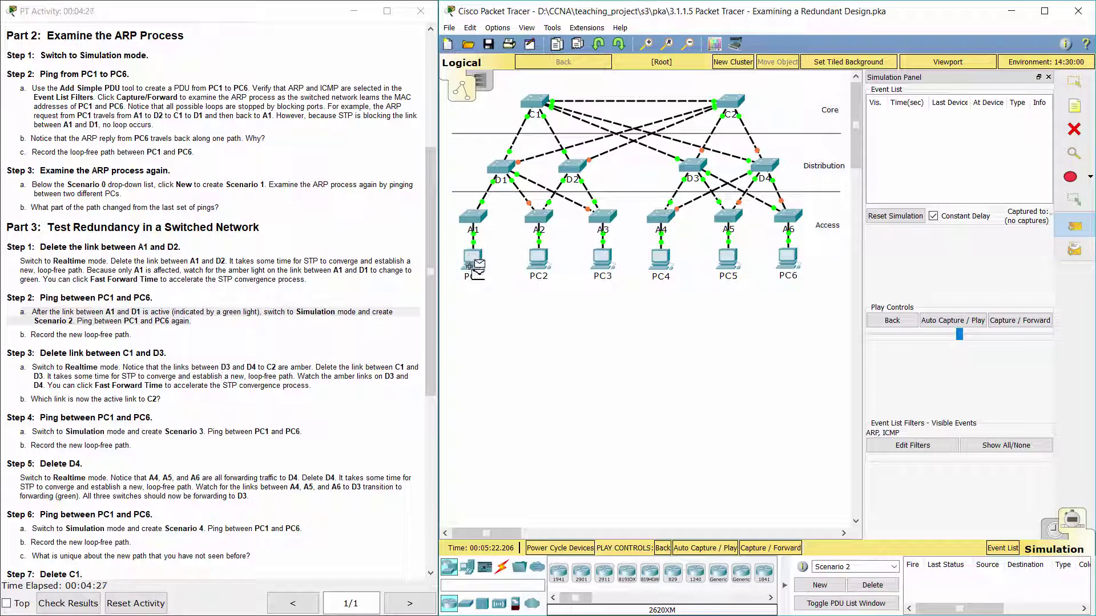
left_click(474, 274)
left_click(789, 258)
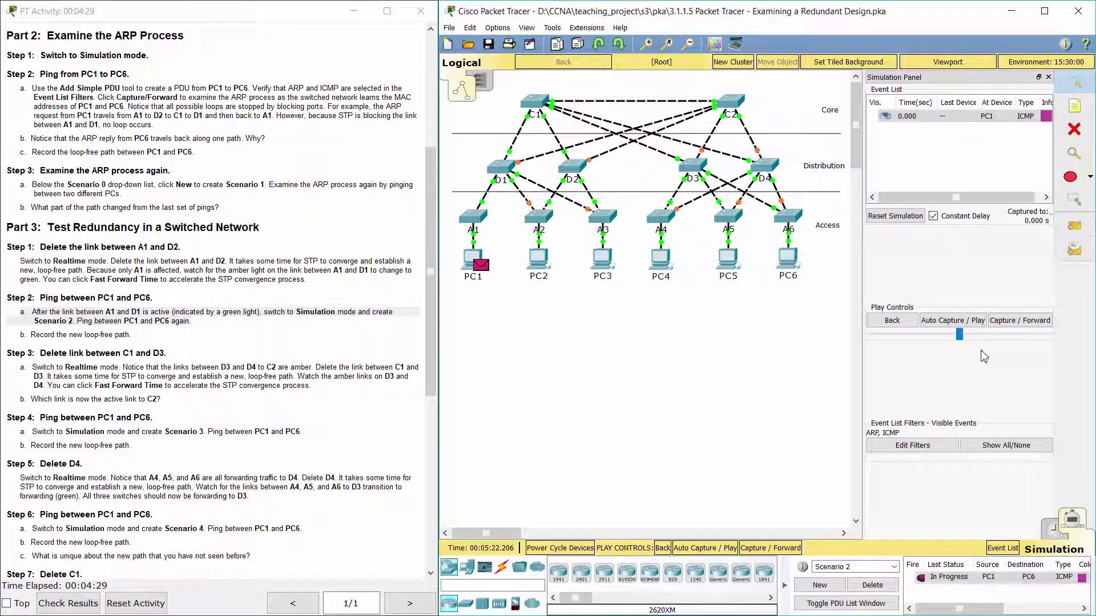
Step the ping until the reply returns via A6, D3, C1, D1, A1, showing Successful
left_click(1020, 321)
left_click(1021, 320)
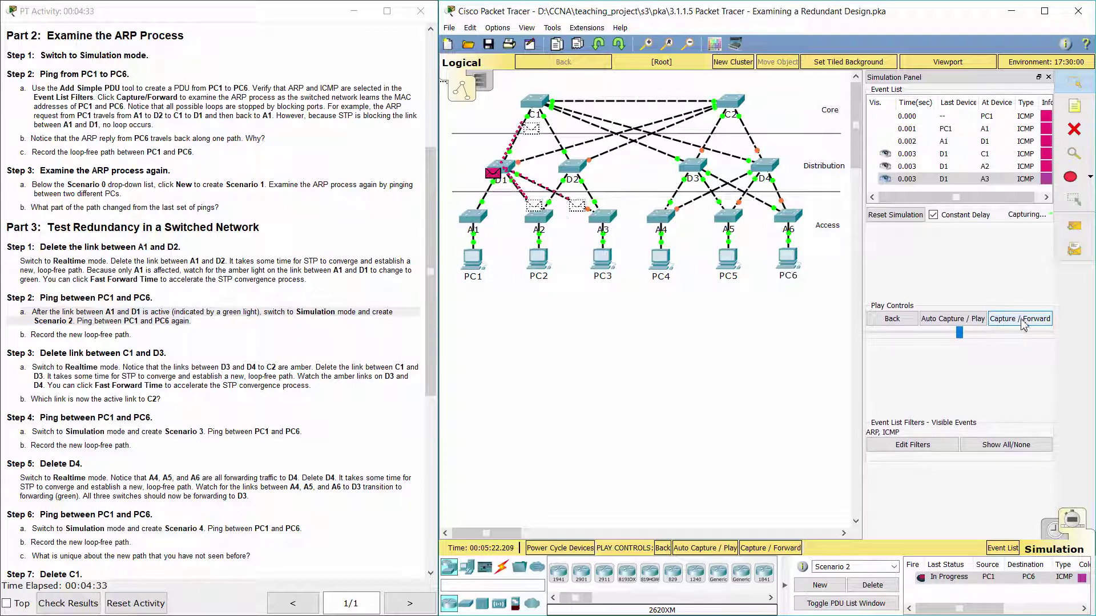
left_click(1022, 322)
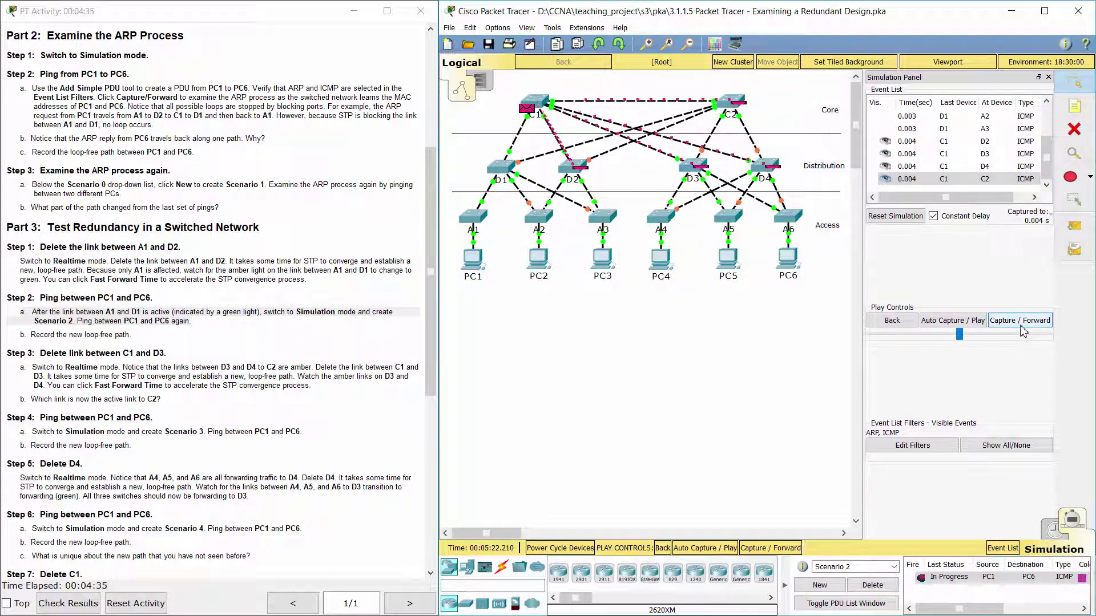
left_click(1022, 323)
left_click(1022, 325)
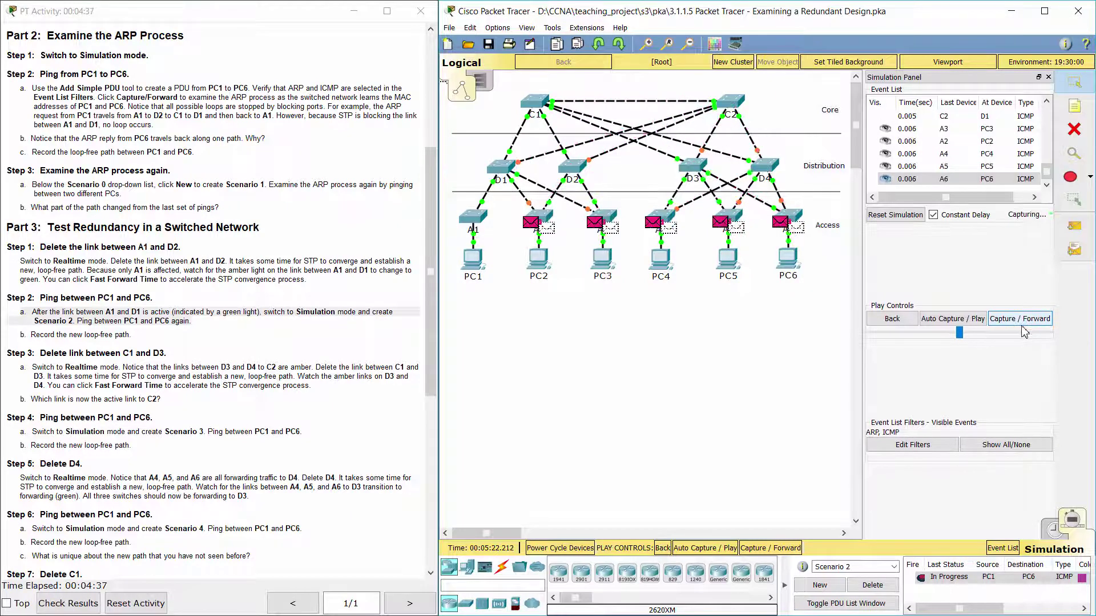
left_click(1022, 325)
left_click(1022, 325)
left_click(1021, 326)
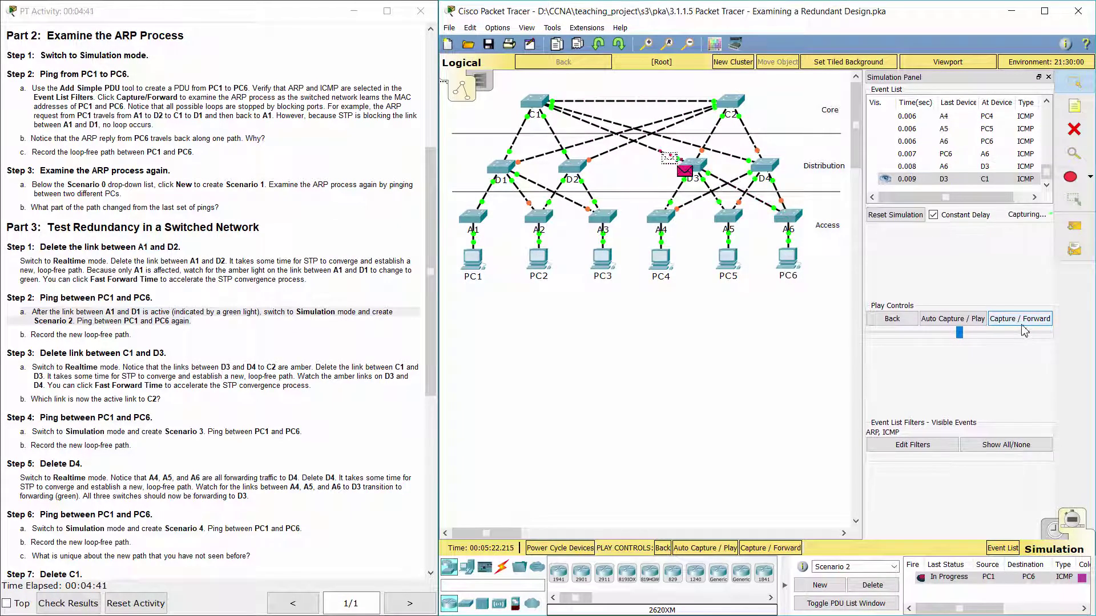
left_click(1022, 326)
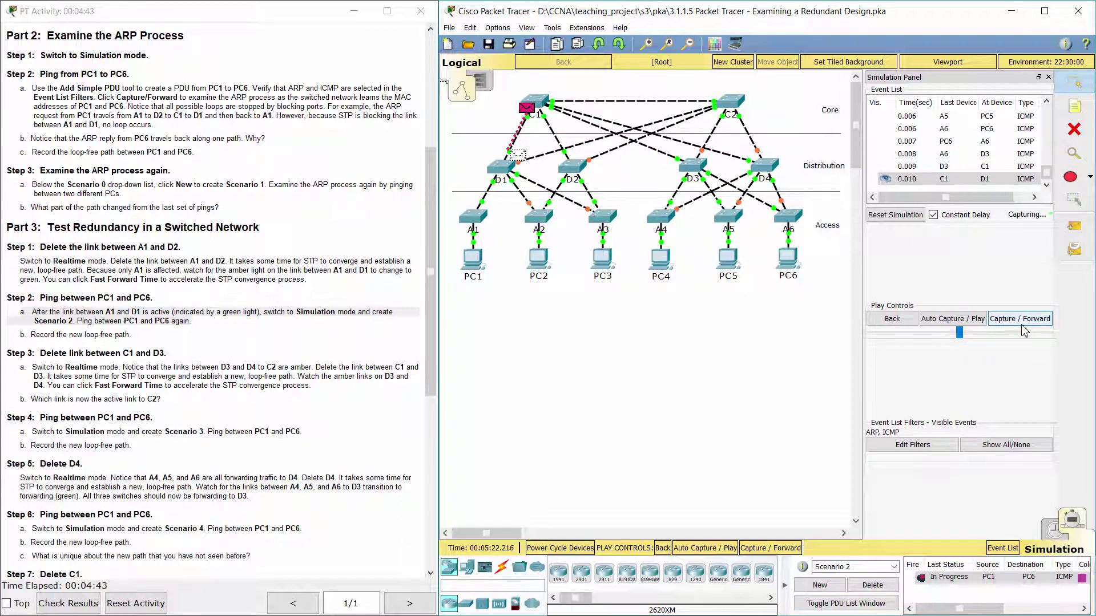
left_click(1022, 325)
left_click(1022, 325)
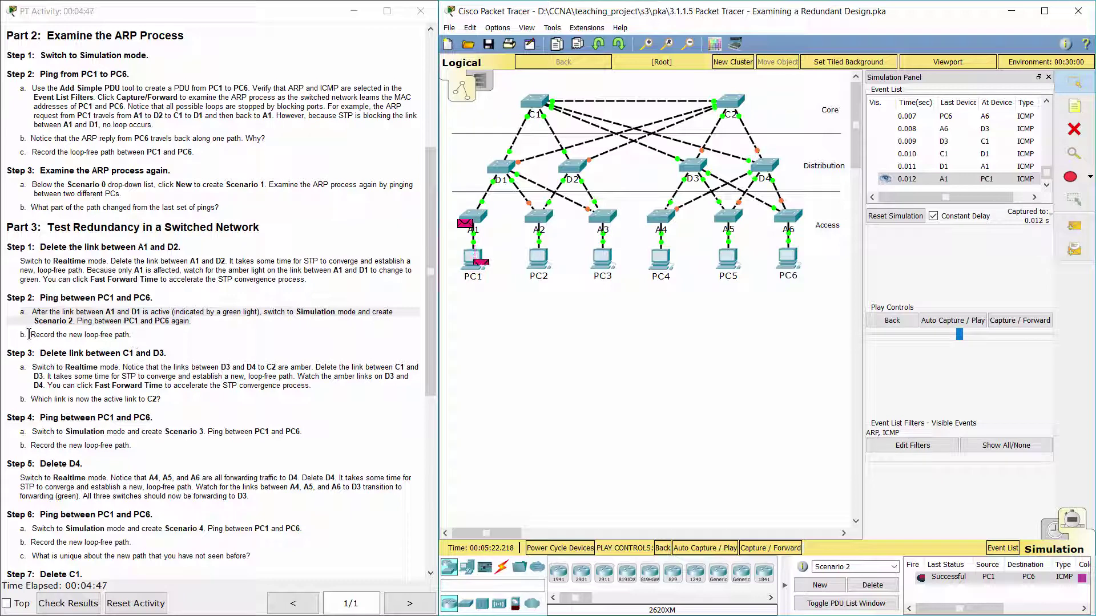
Read the Step 3 instructions on the C1–D3 link and return to Realtime mode
left_click_drag(28, 334, 129, 335)
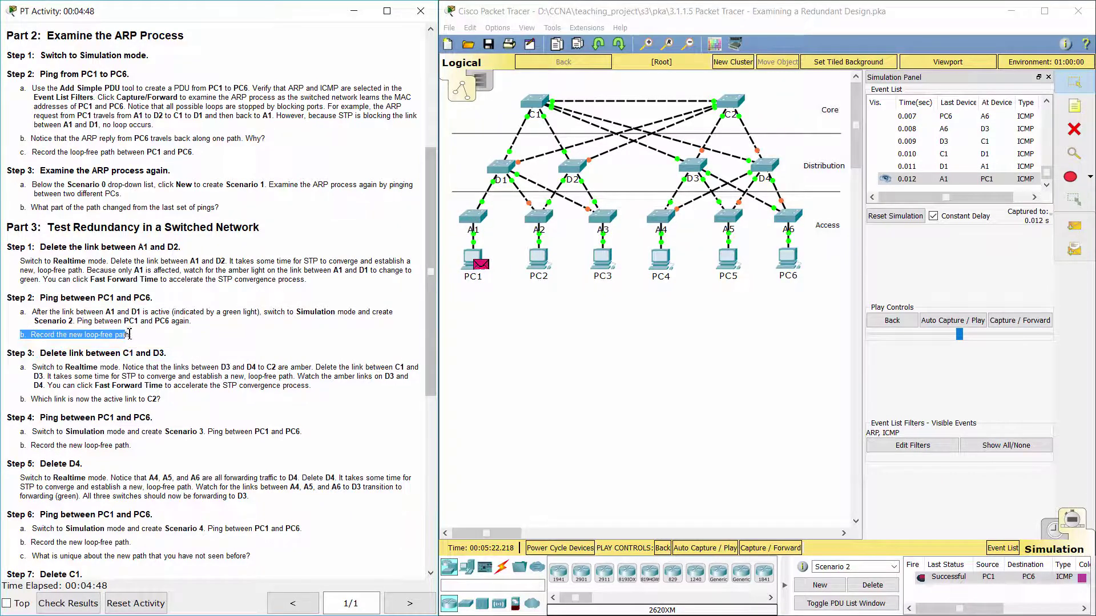
left_click(177, 338)
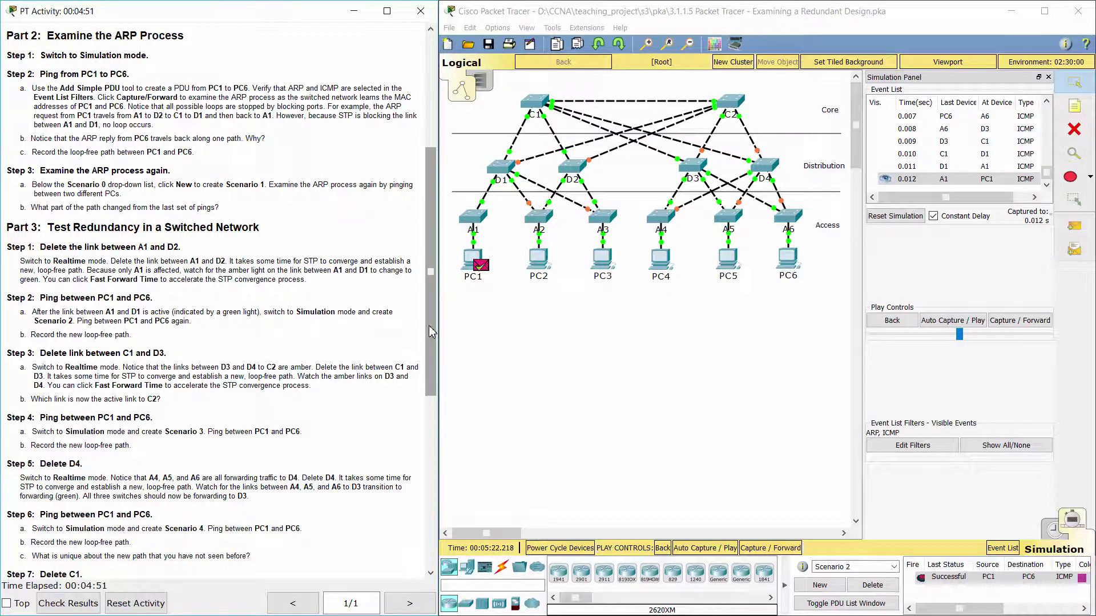
scroll(432, 332, "down", 5)
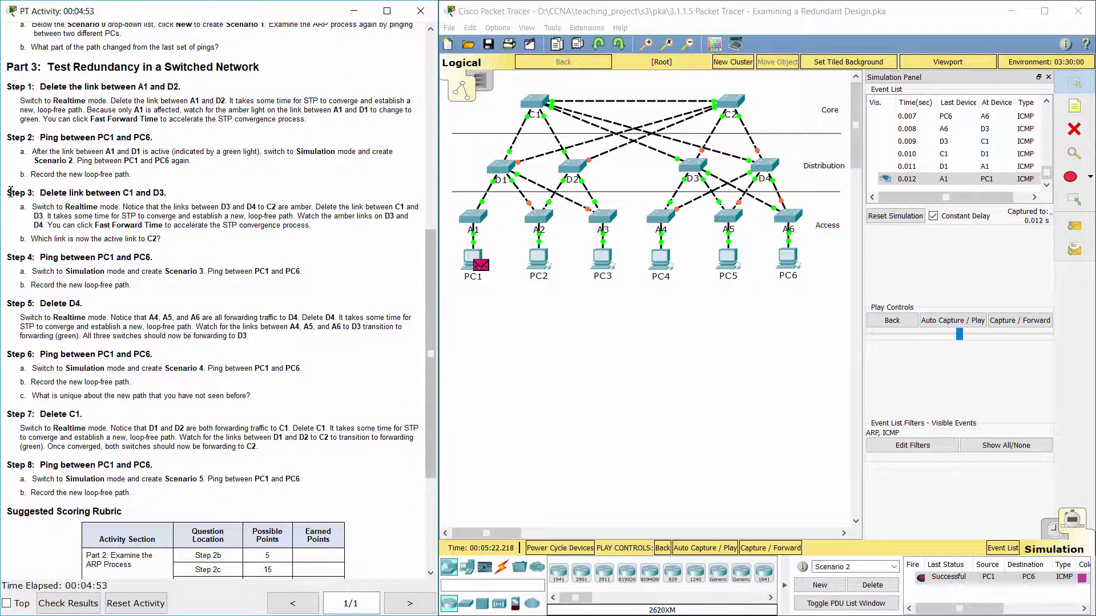
left_click_drag(10, 198, 170, 192)
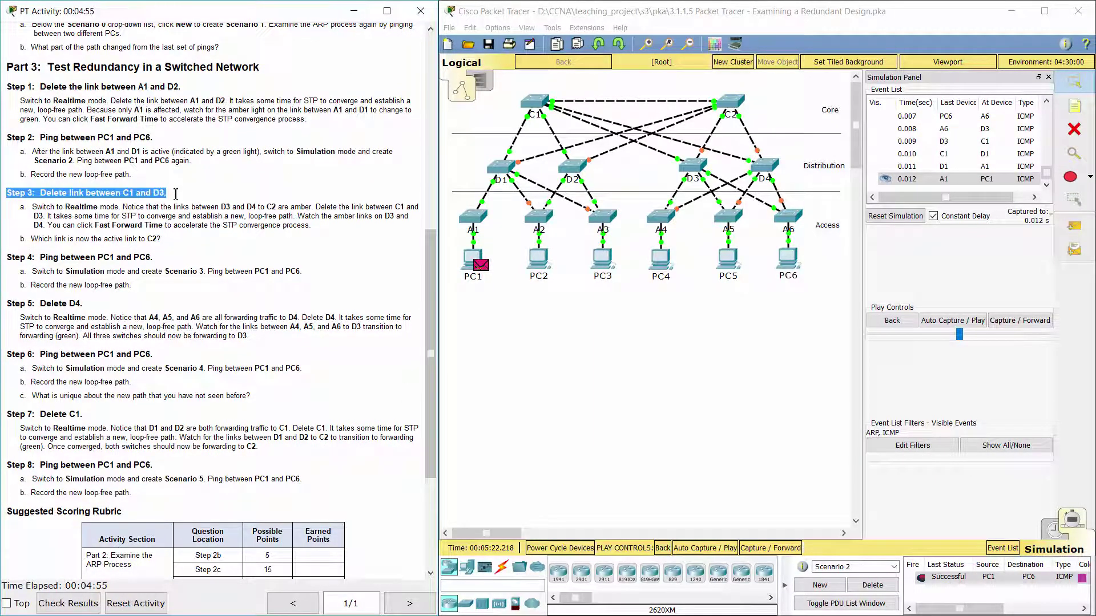
left_click_drag(23, 207, 323, 232)
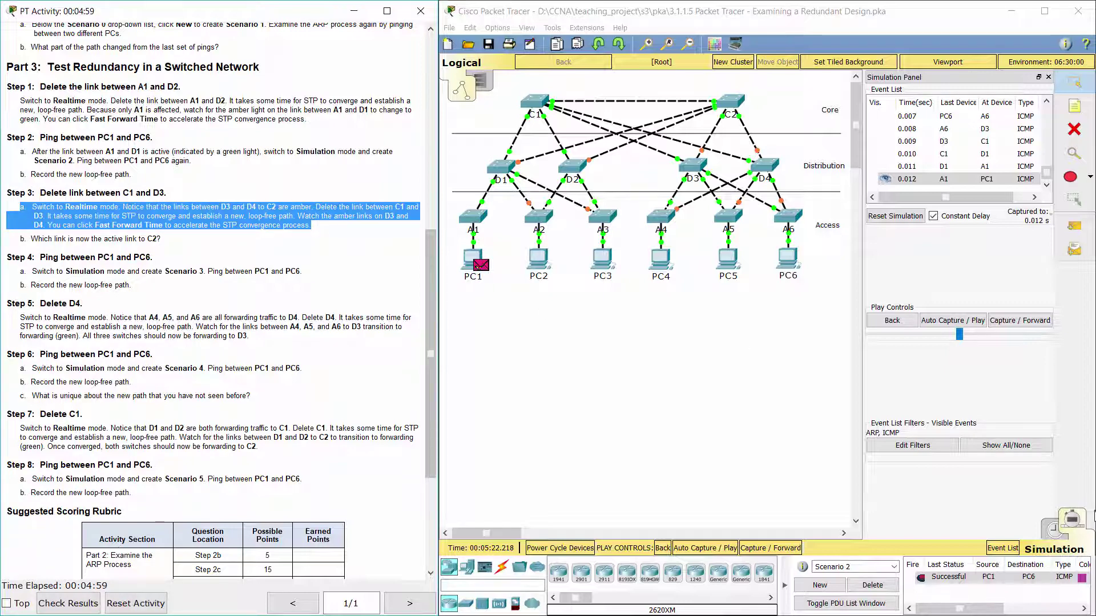
left_click(1056, 530)
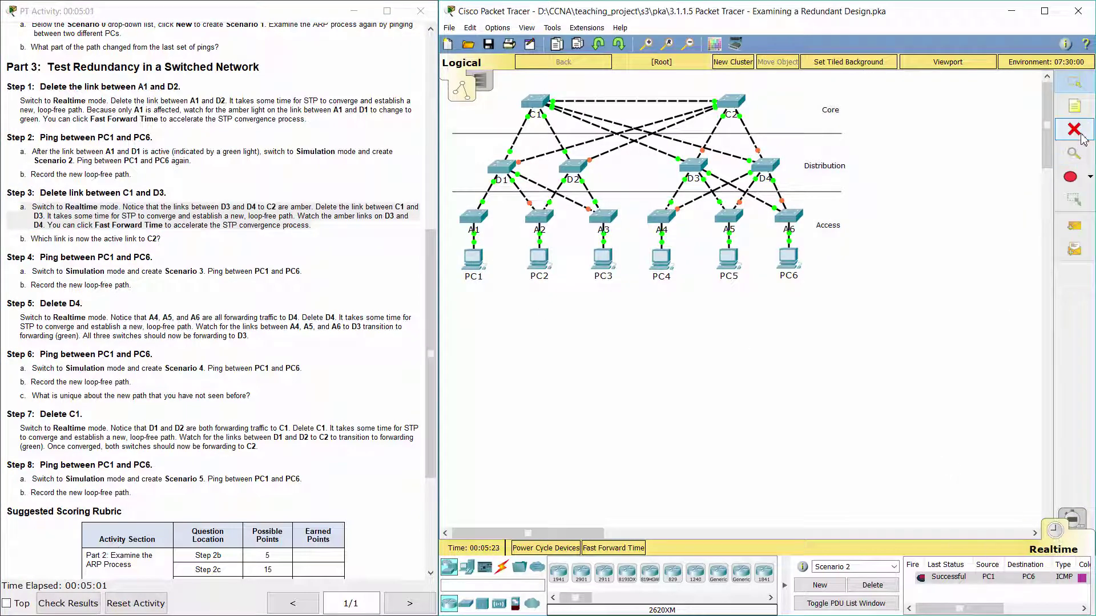
Delete the C1–D3 link and fast-forward time to about 8 minutes for reconvergence
left_click(1082, 138)
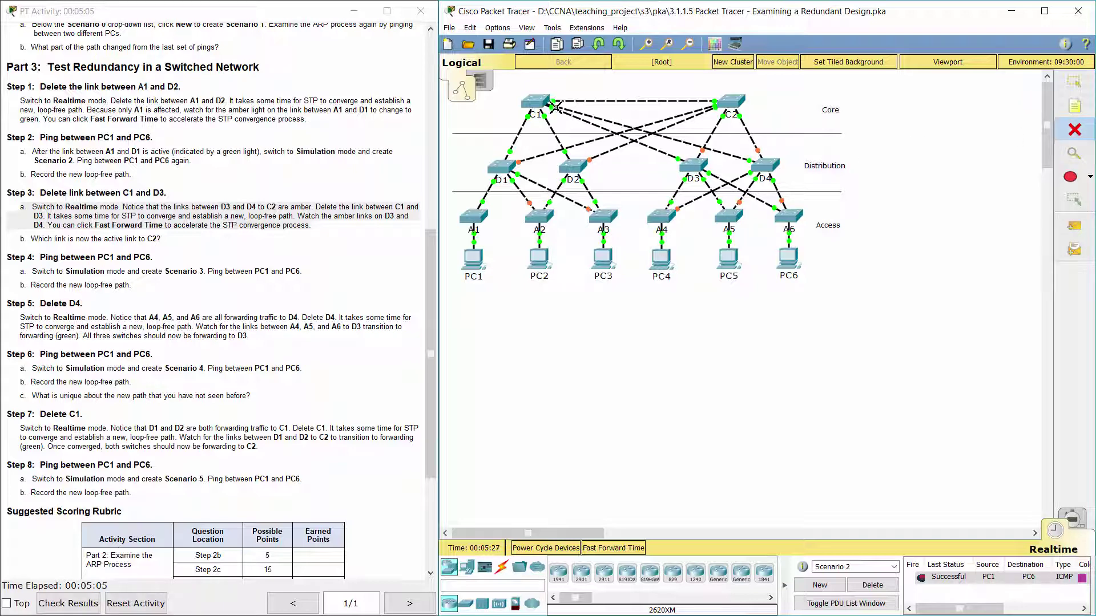
left_click(661, 154)
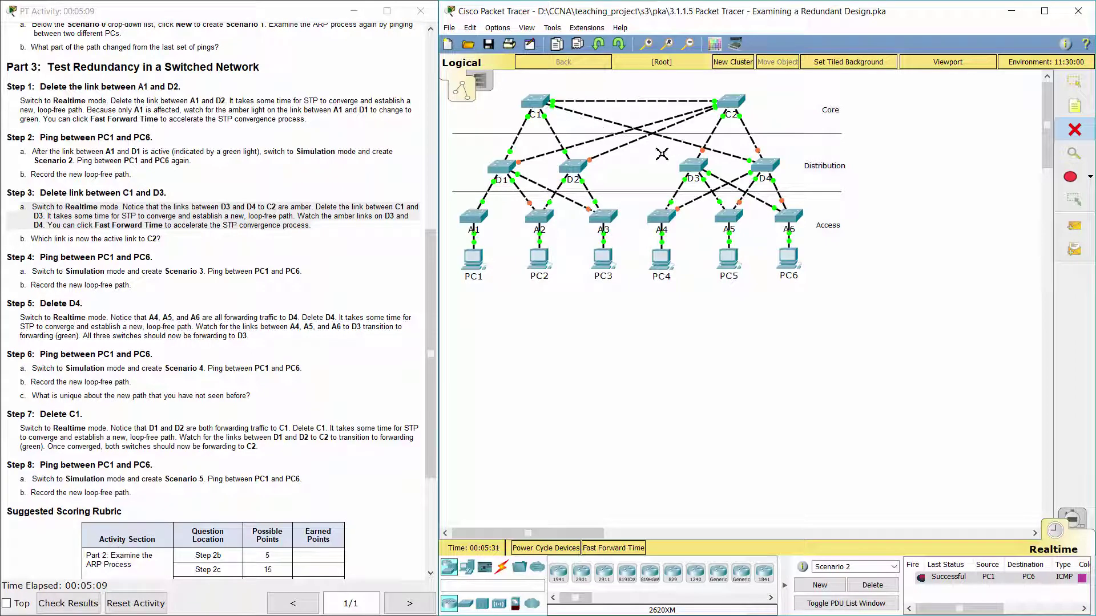
left_click(1074, 81)
left_click(601, 552)
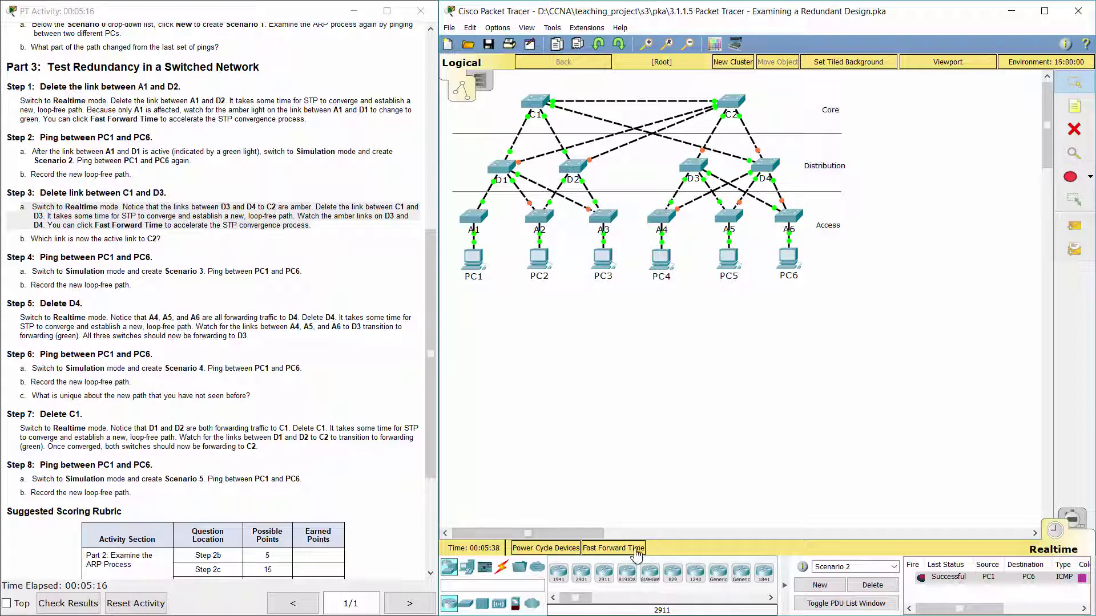
left_click(637, 550)
left_click(637, 551)
left_click(278, 257)
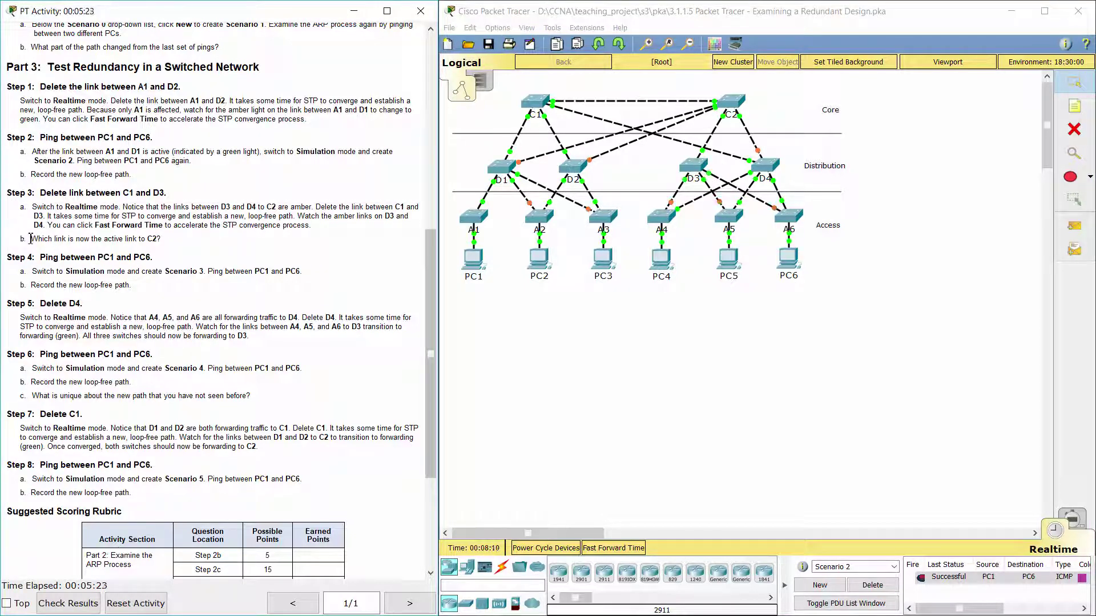
Read the question about the active link to C2 and the Step 4a instruction
left_click_drag(40, 236, 178, 243)
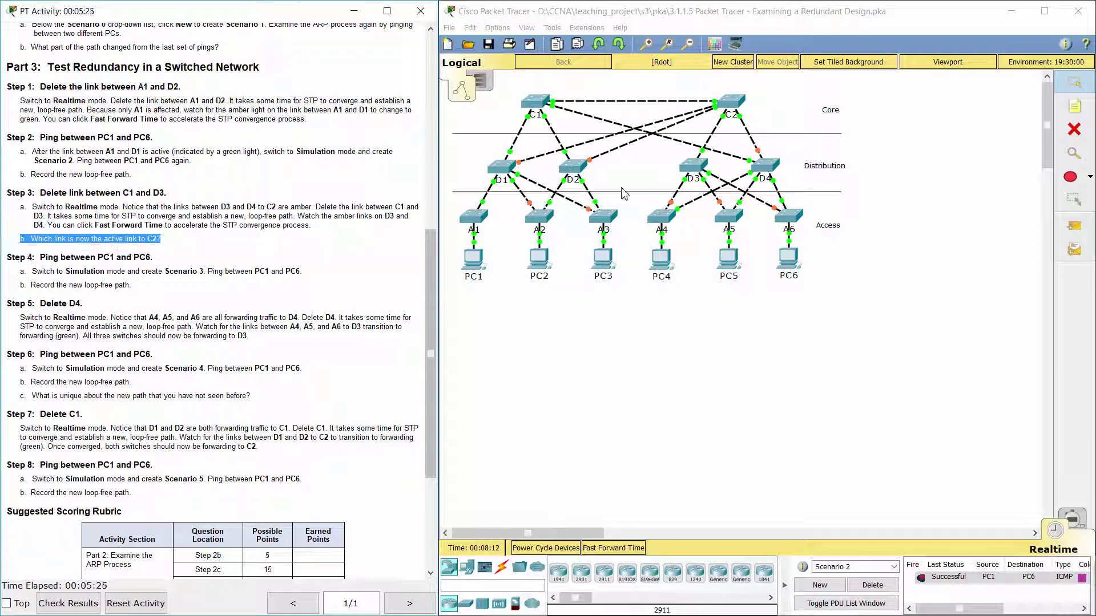
left_click(211, 252)
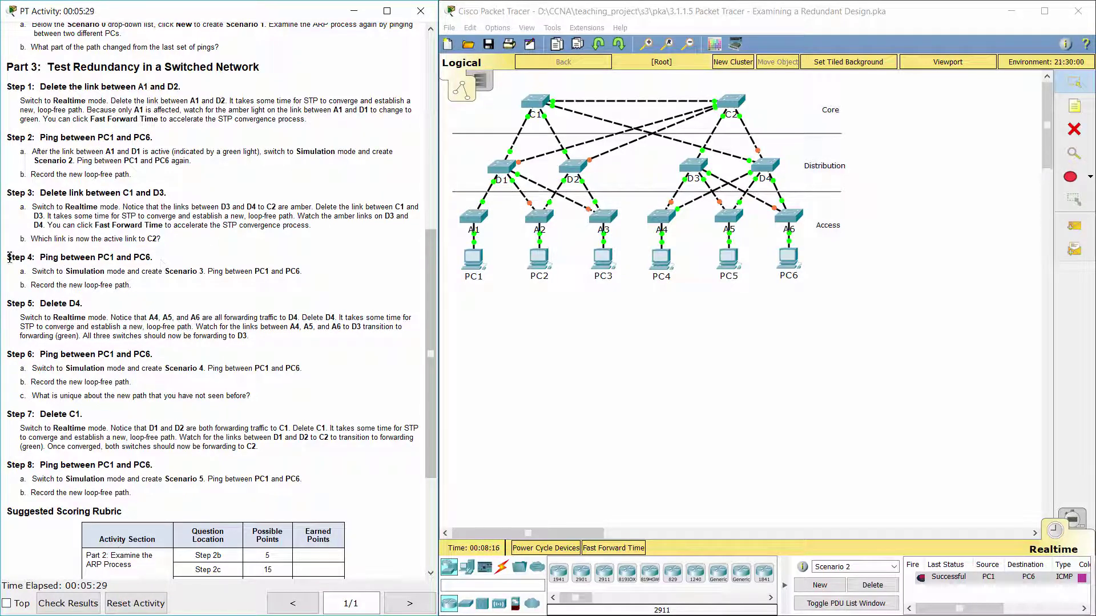
left_click_drag(10, 258, 153, 257)
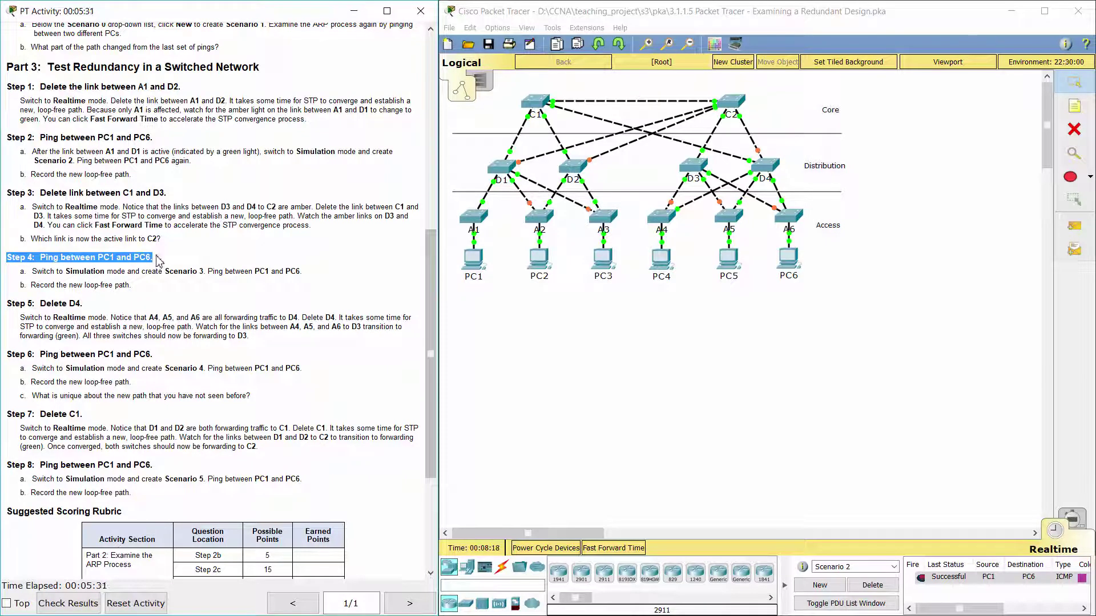
left_click_drag(19, 273, 320, 277)
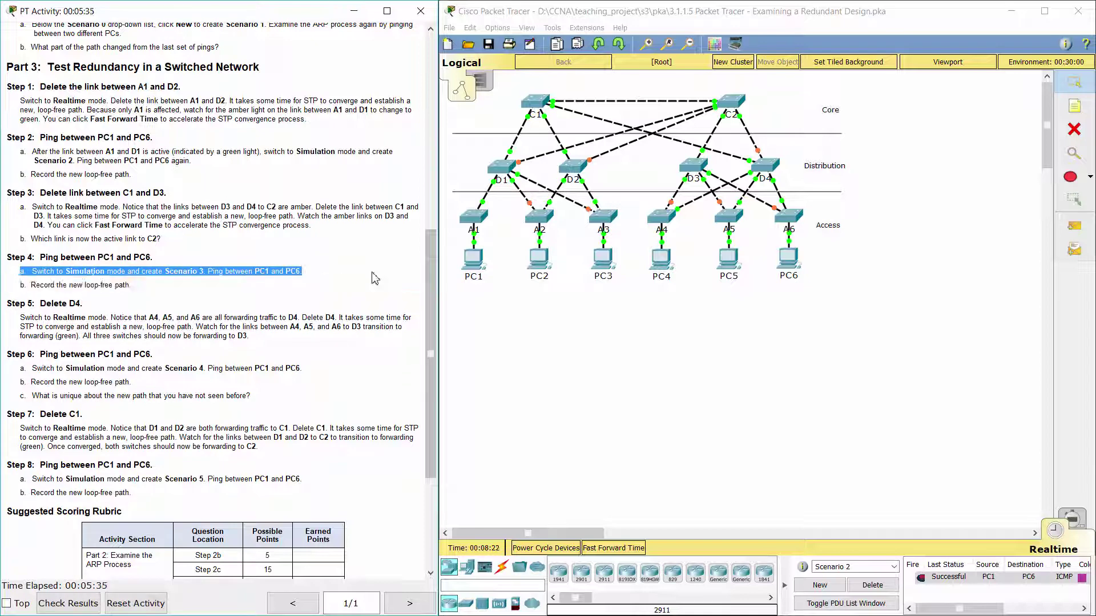
Switch to Simulation and create Scenario 3 with a PC1-to-PC6 ping
left_click(1073, 518)
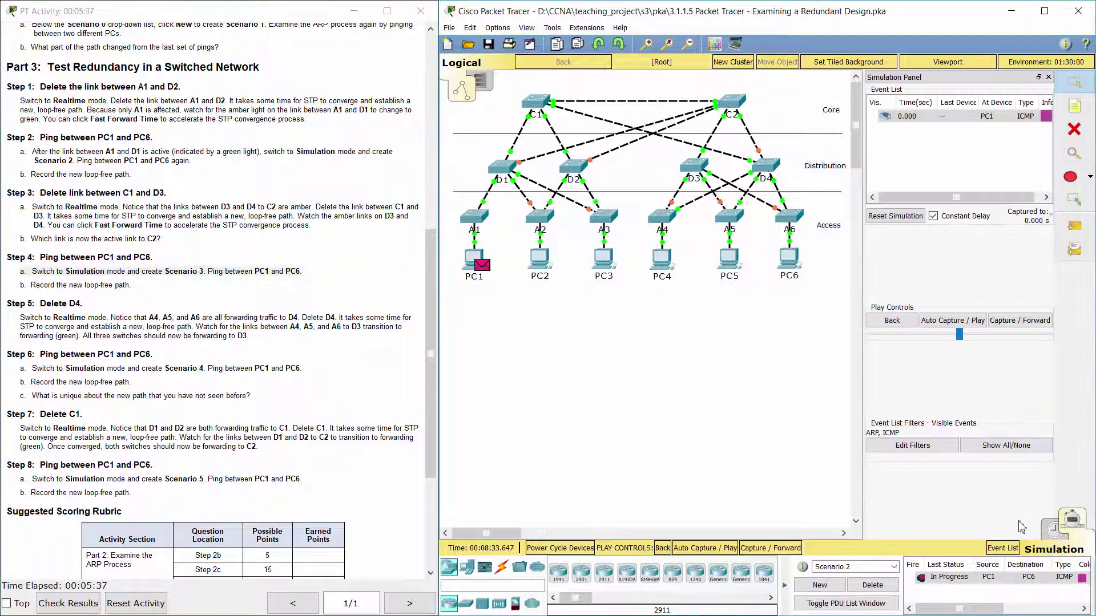
left_click(820, 585)
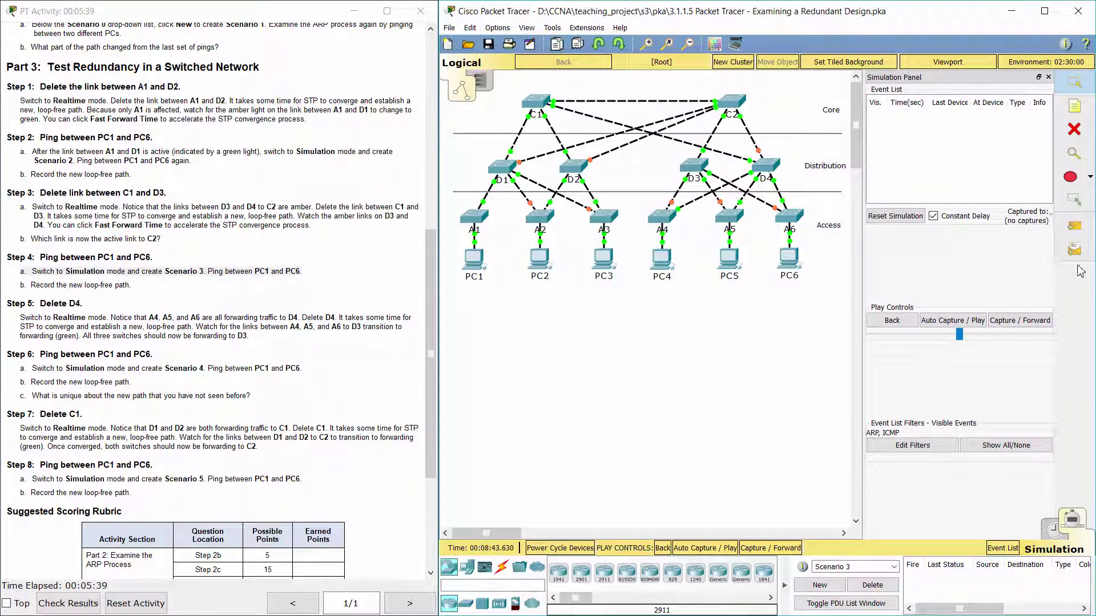
left_click(1074, 226)
left_click(479, 281)
left_click(791, 262)
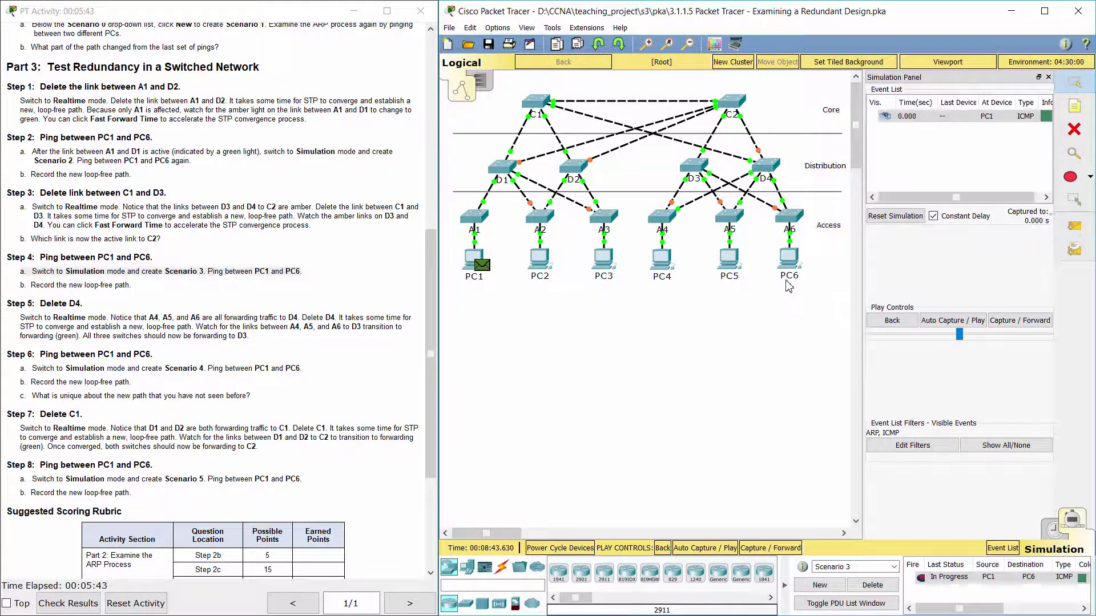
Step the ping via A1, D1, C1, D4, A6 to PC6 and back until Successful
left_click(1021, 321)
left_click(1022, 322)
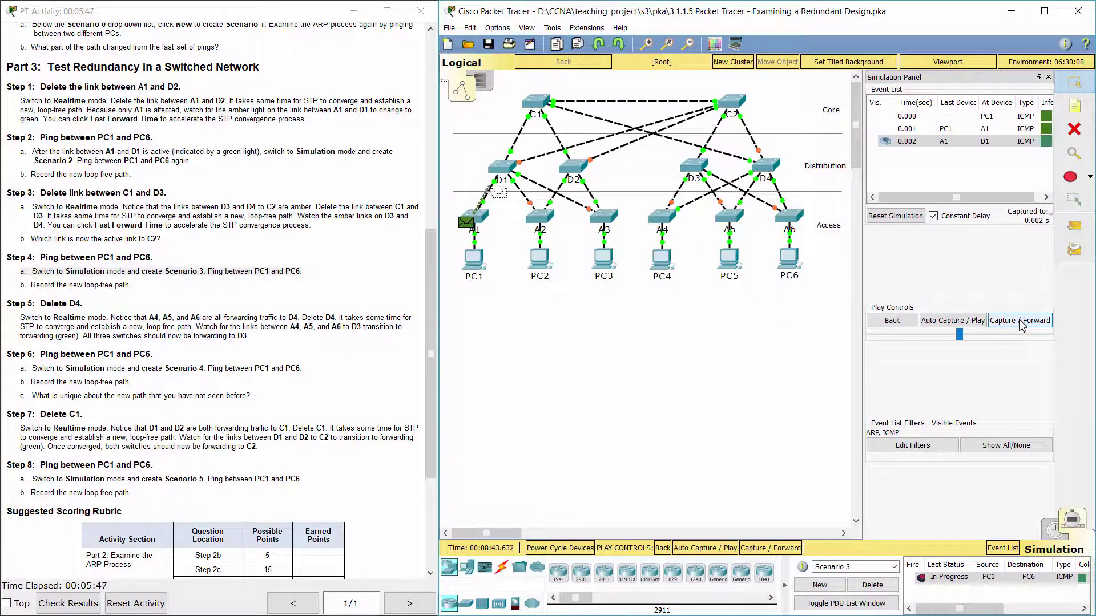
left_click(1021, 322)
left_click(1021, 321)
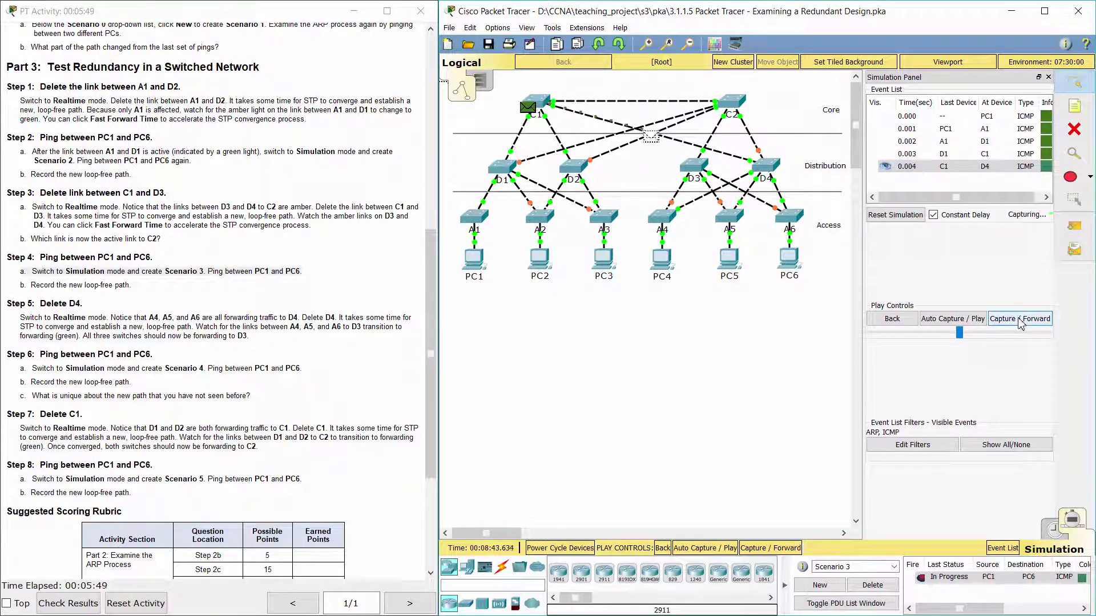
left_click(1021, 321)
left_click(1021, 321)
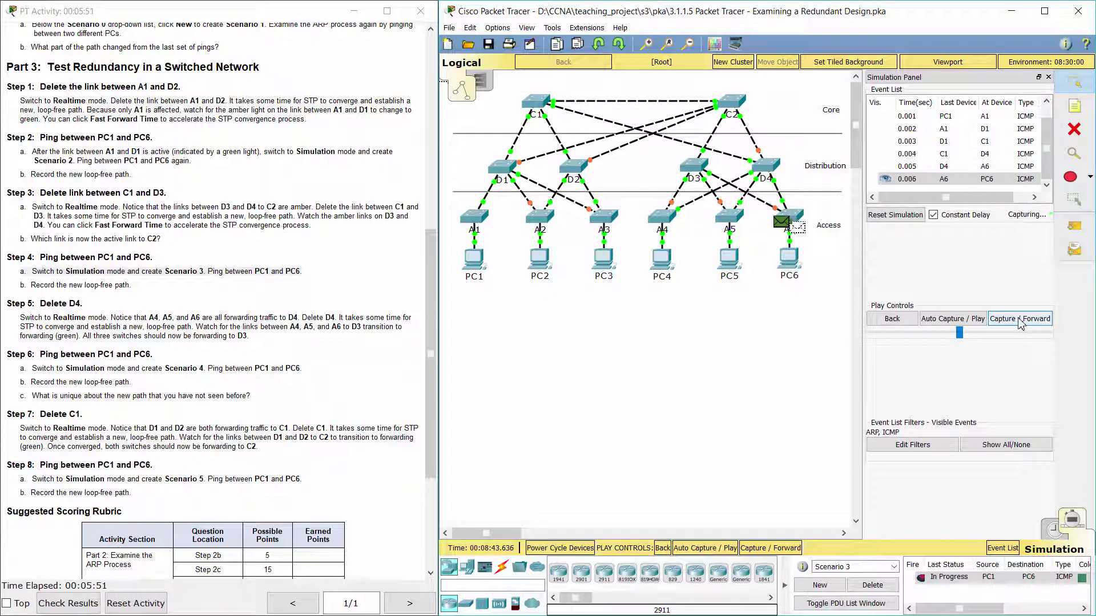
left_click(1021, 322)
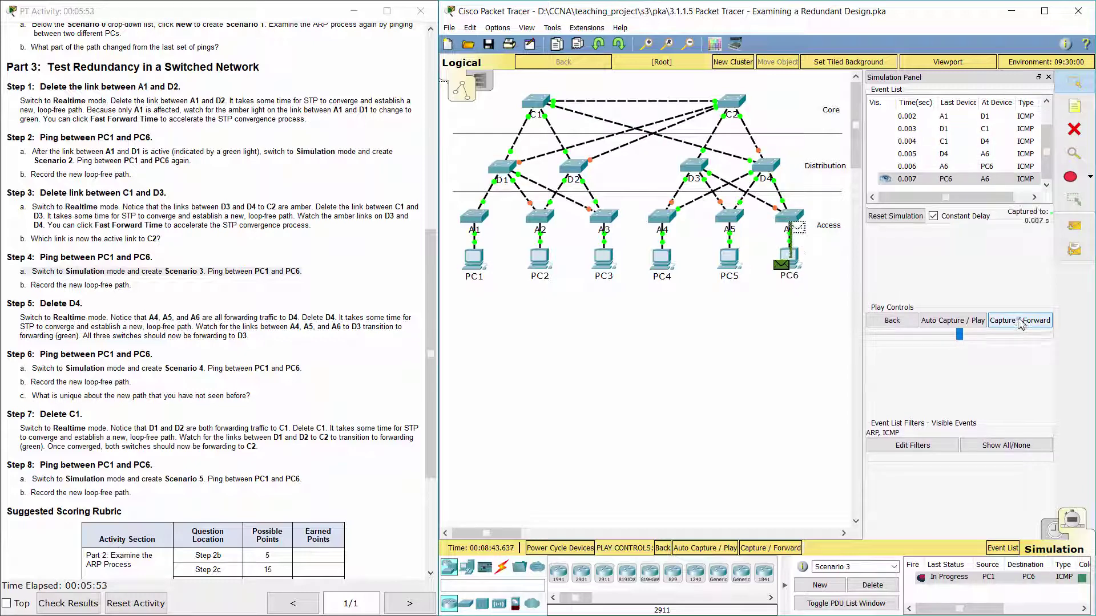
left_click(1022, 321)
left_click(1022, 322)
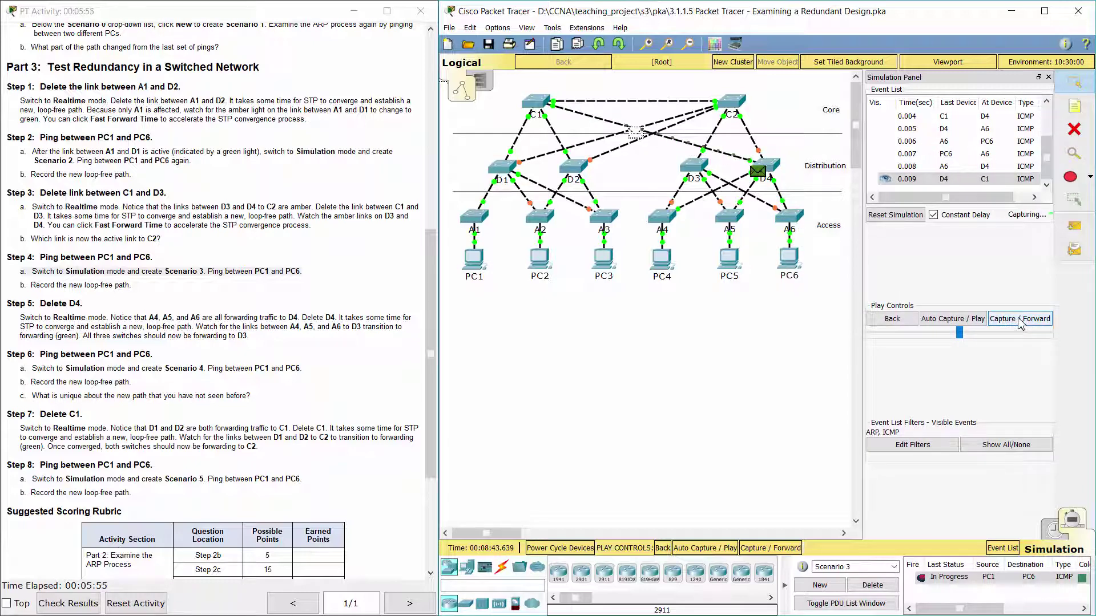
left_click(1021, 321)
left_click(1021, 321)
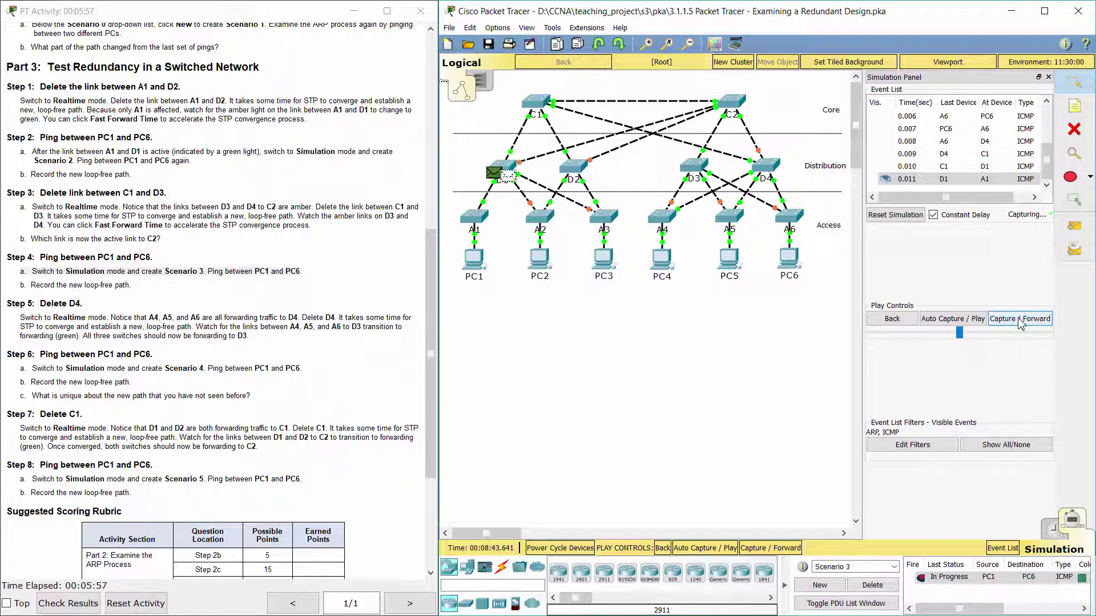
left_click(1021, 322)
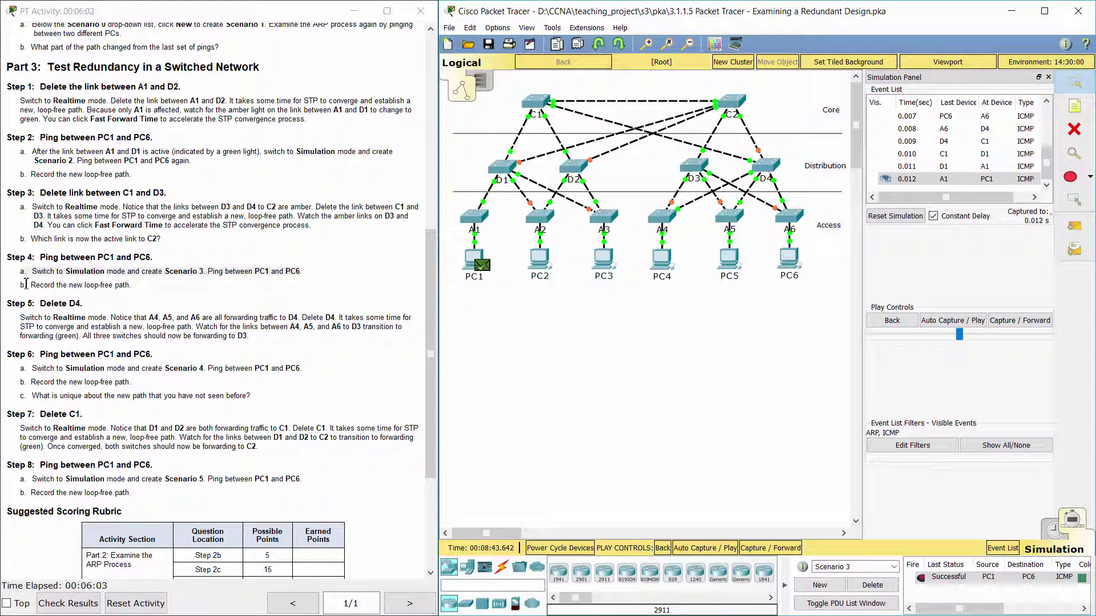
left_click(17, 290)
left_click_drag(42, 280, 140, 284)
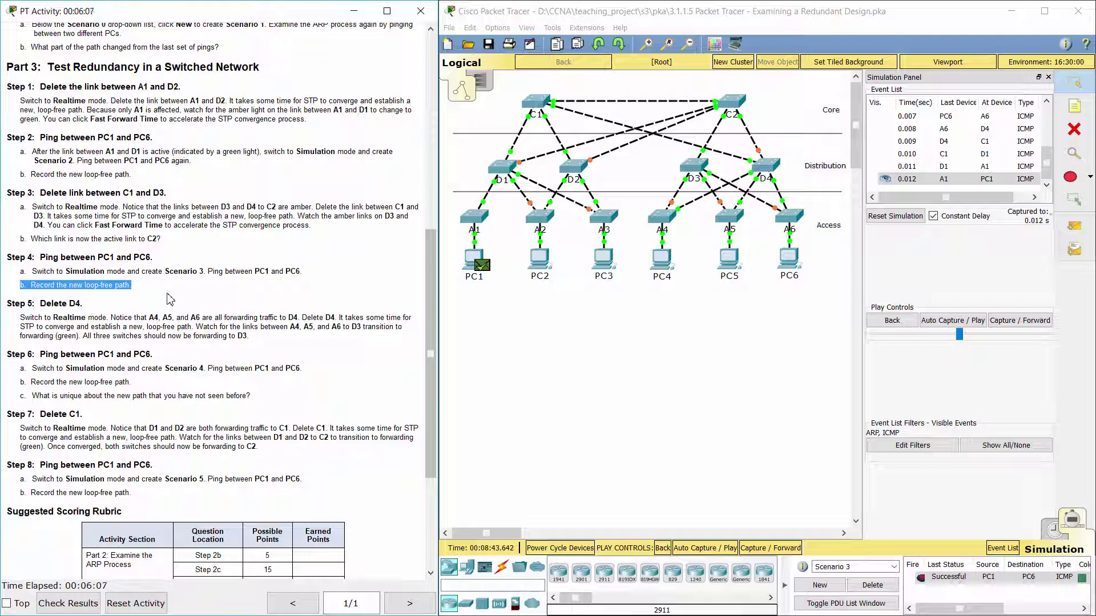
left_click(170, 298)
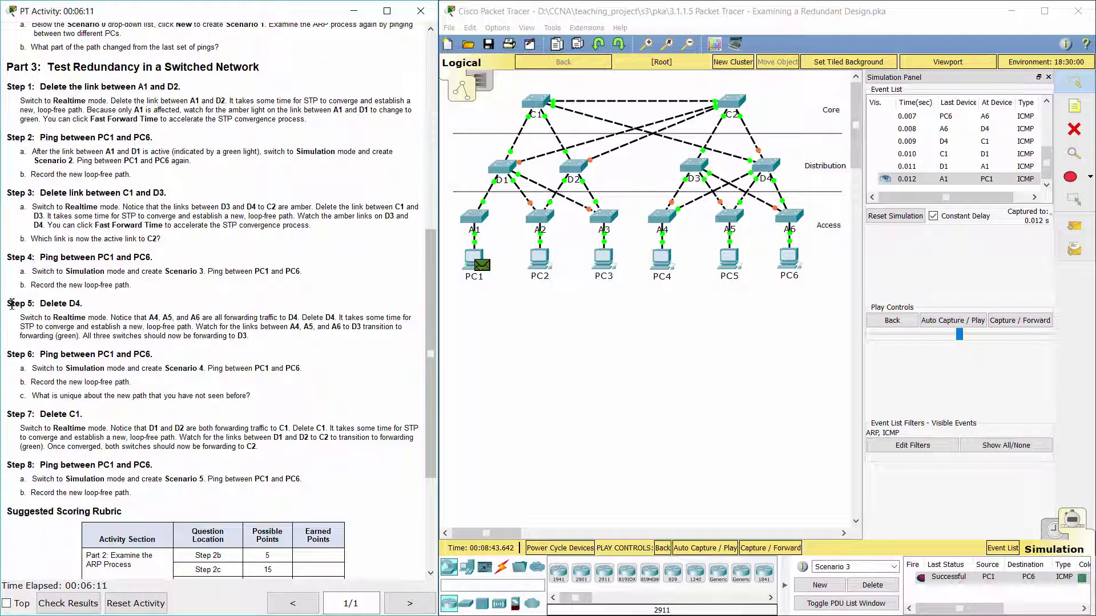
left_click_drag(7, 303, 93, 305)
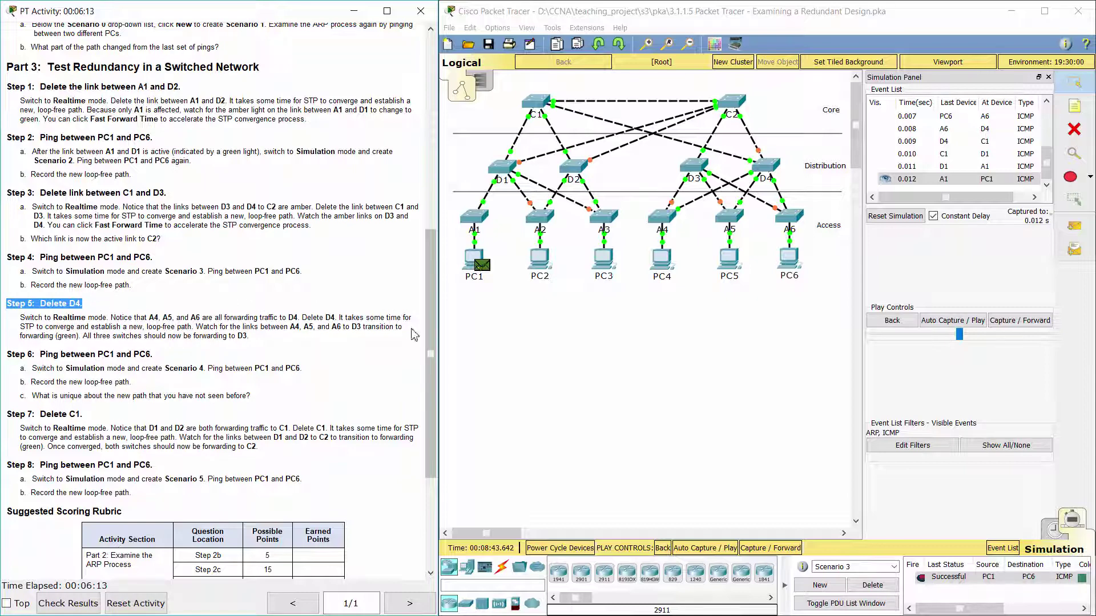
scroll(431, 388, "down", 1)
scroll(431, 389, "down", 1)
left_click_drag(21, 267, 262, 287)
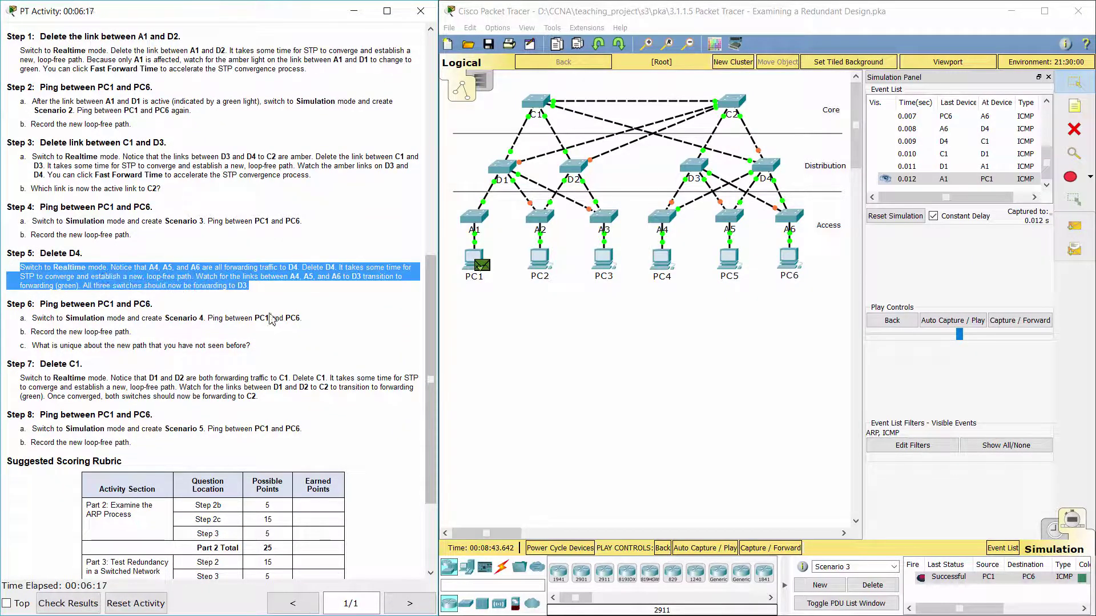
In Realtime, delete switch D4 with its links and fast-forward time for reconvergence
left_click(1055, 529)
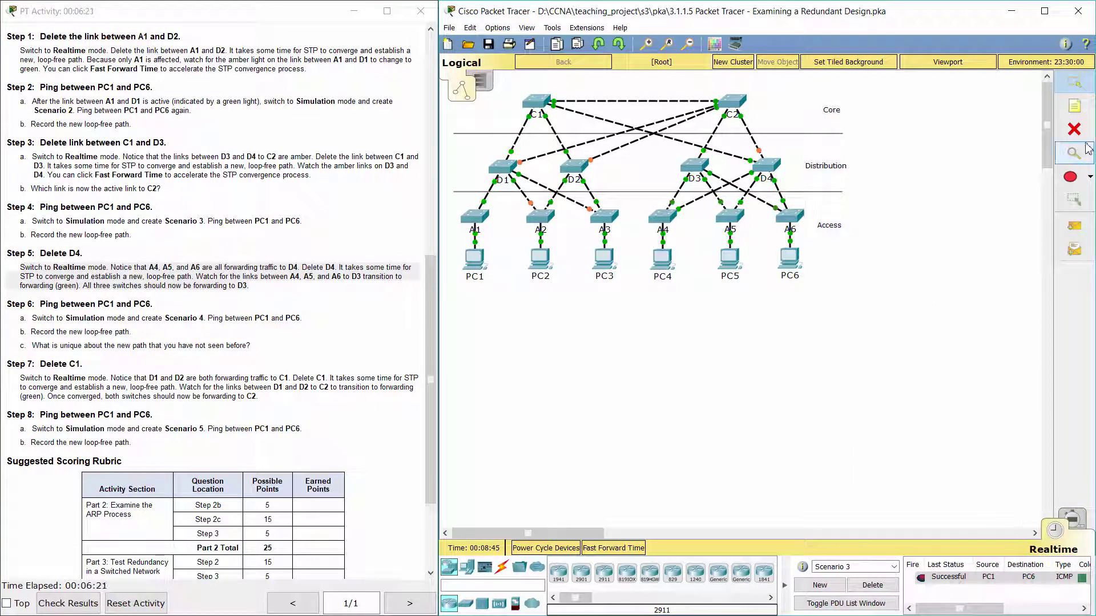
left_click(1074, 129)
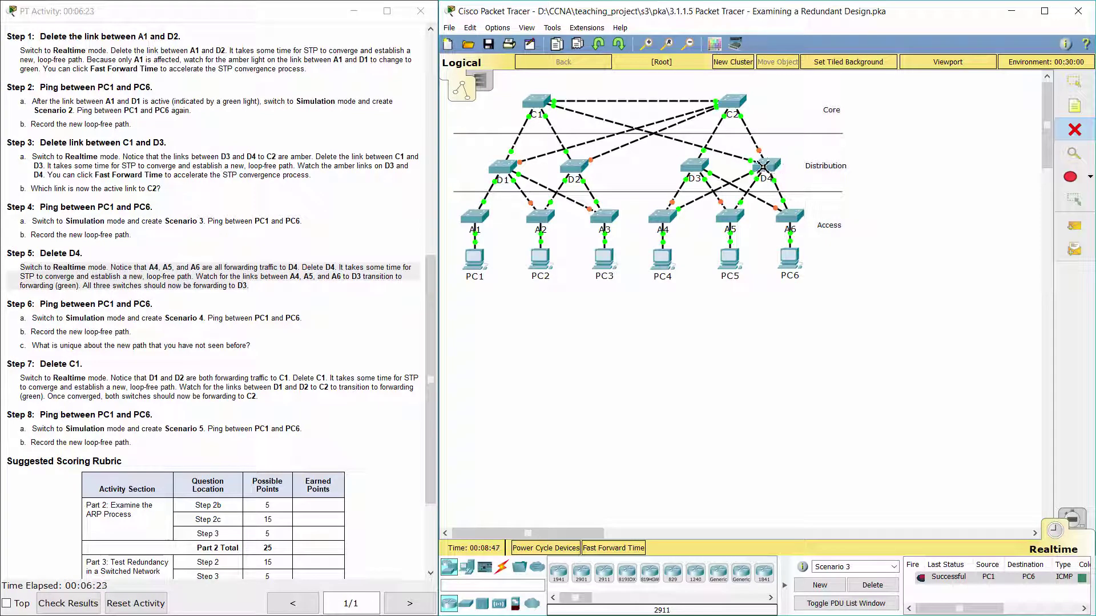
left_click(775, 166)
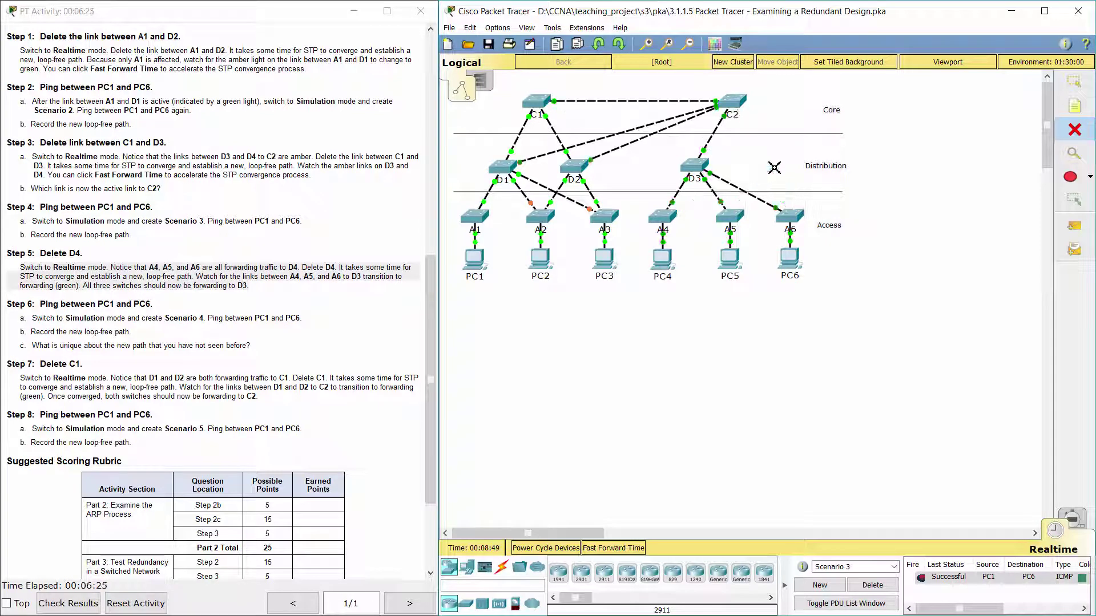
left_click(1075, 82)
left_click(607, 548)
left_click(607, 548)
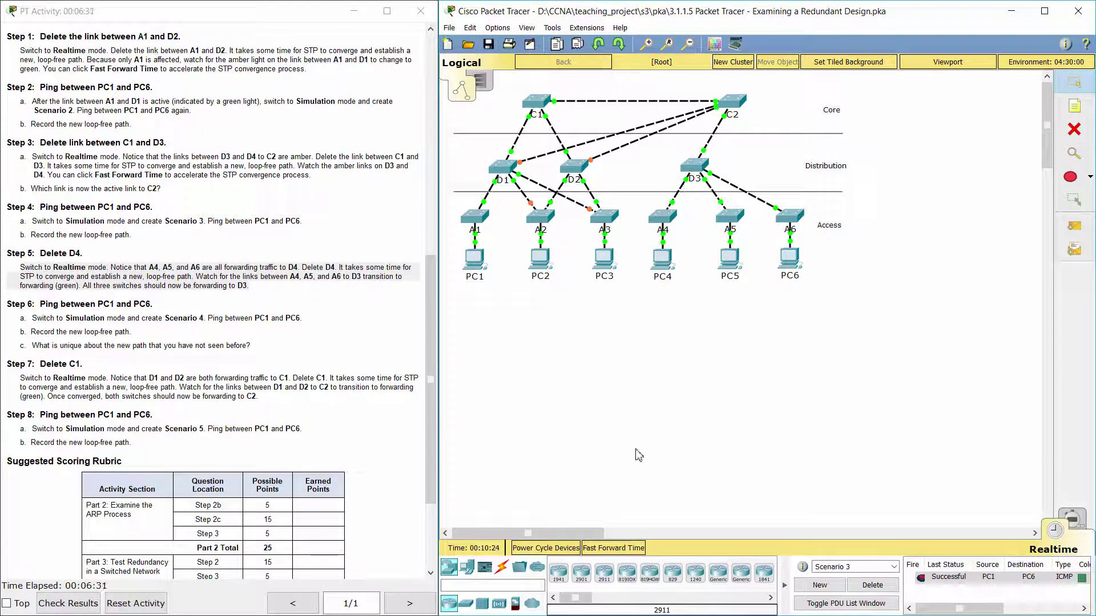
Read the Step 6 heading and the Scenario 4 ping instruction
left_click(197, 317)
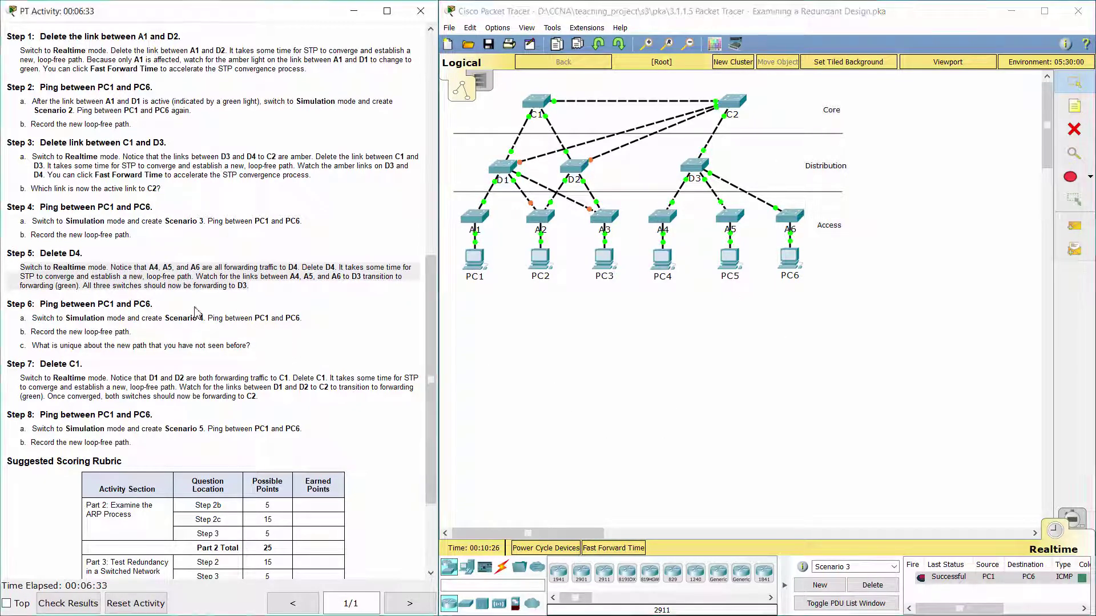
left_click_drag(10, 310, 171, 293)
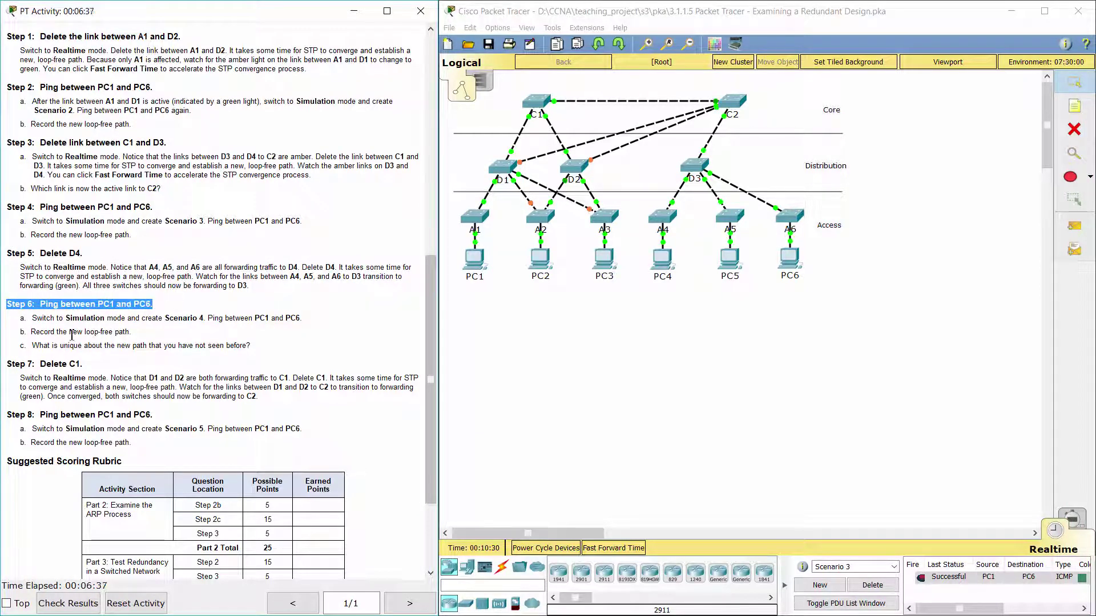
left_click_drag(19, 319, 326, 325)
In Simulation mode, start new Scenario 4 with a simple PDU from PC1 to PC6
left_click(1085, 520)
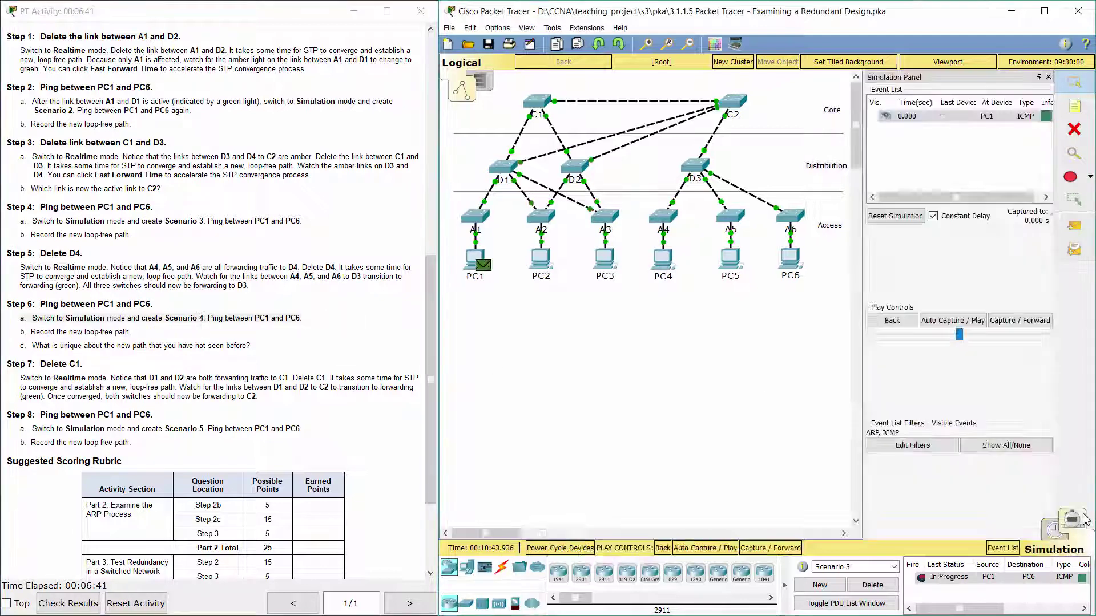
left_click(833, 587)
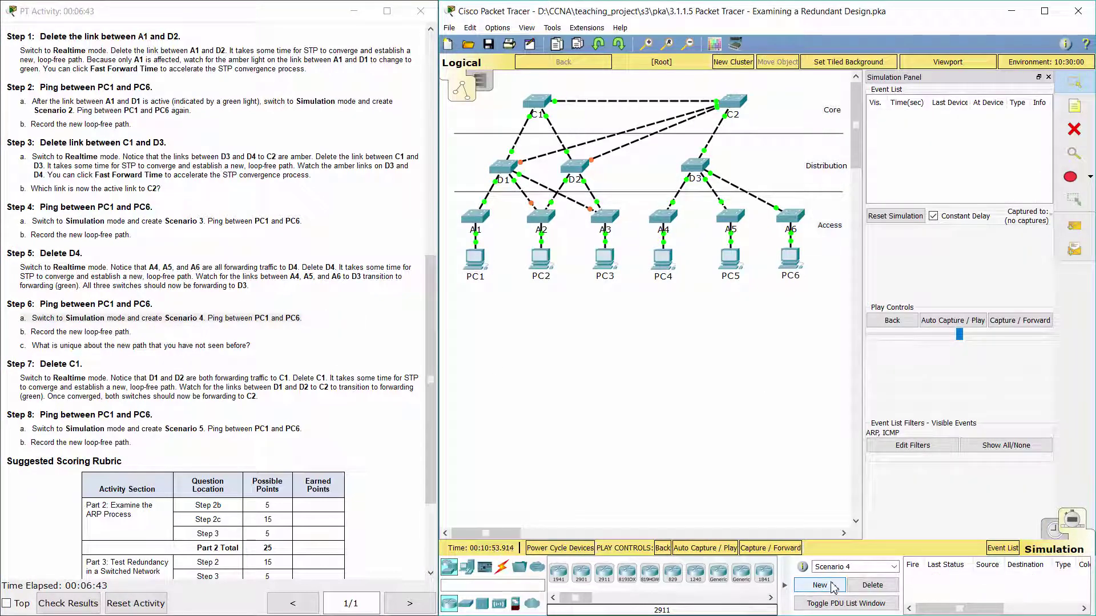
left_click(1075, 226)
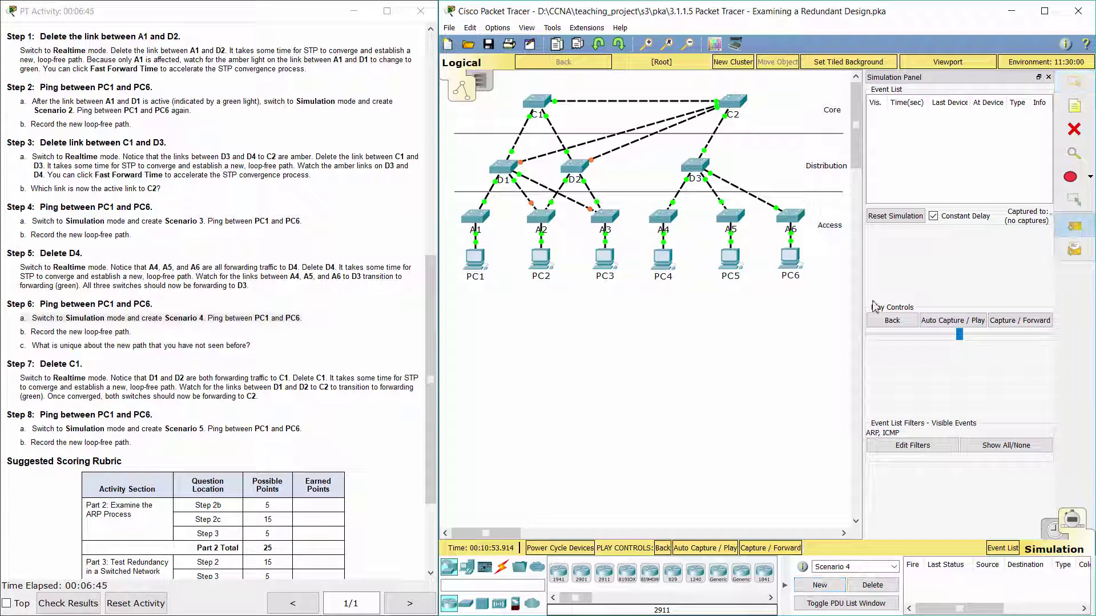
left_click(482, 264)
left_click(792, 261)
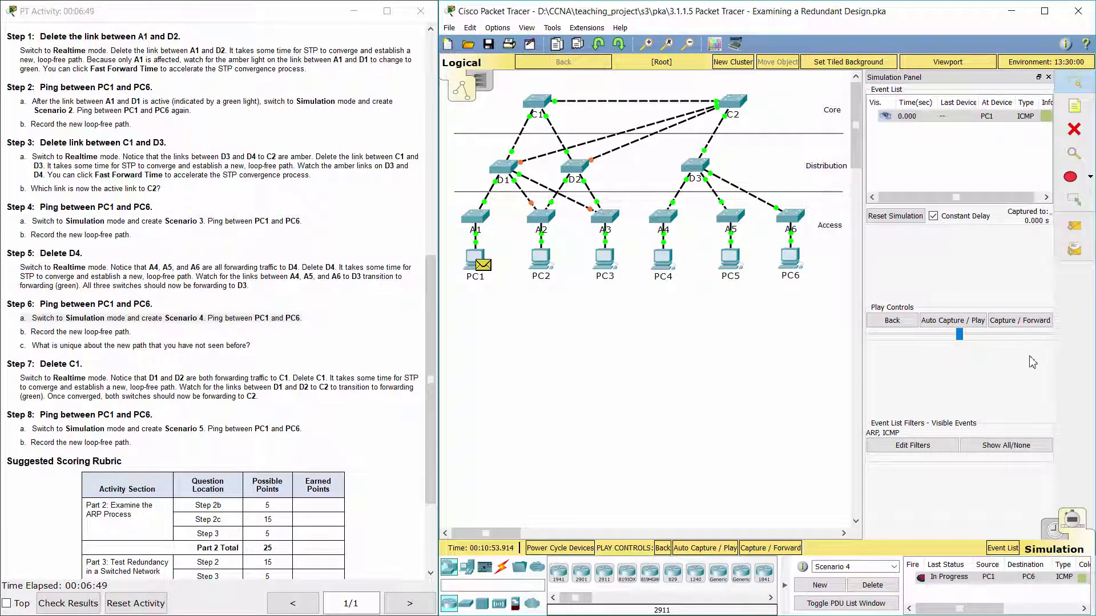
Step the ping from PC1 through A1, D1, C1, C2, D3 and A6 to PC6
left_click(1045, 321)
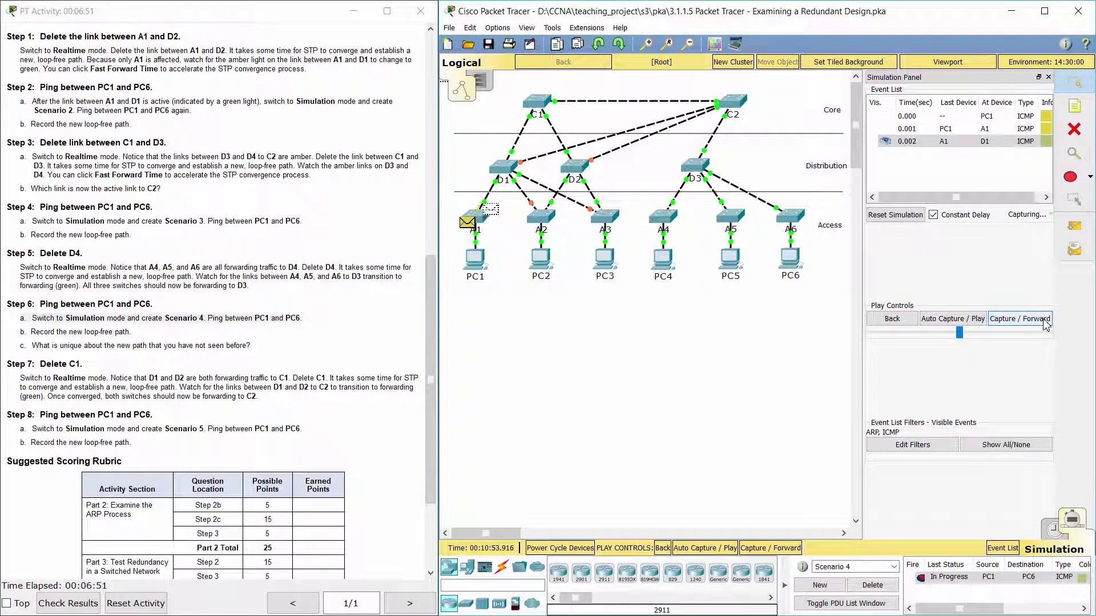
left_click(1046, 321)
left_click(1046, 321)
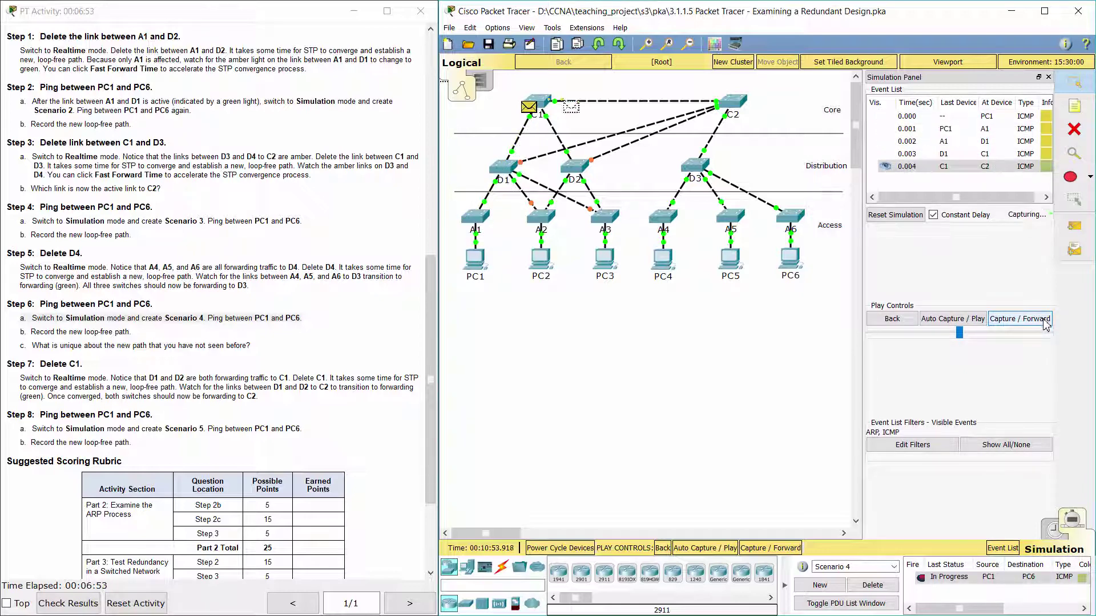
left_click(1045, 320)
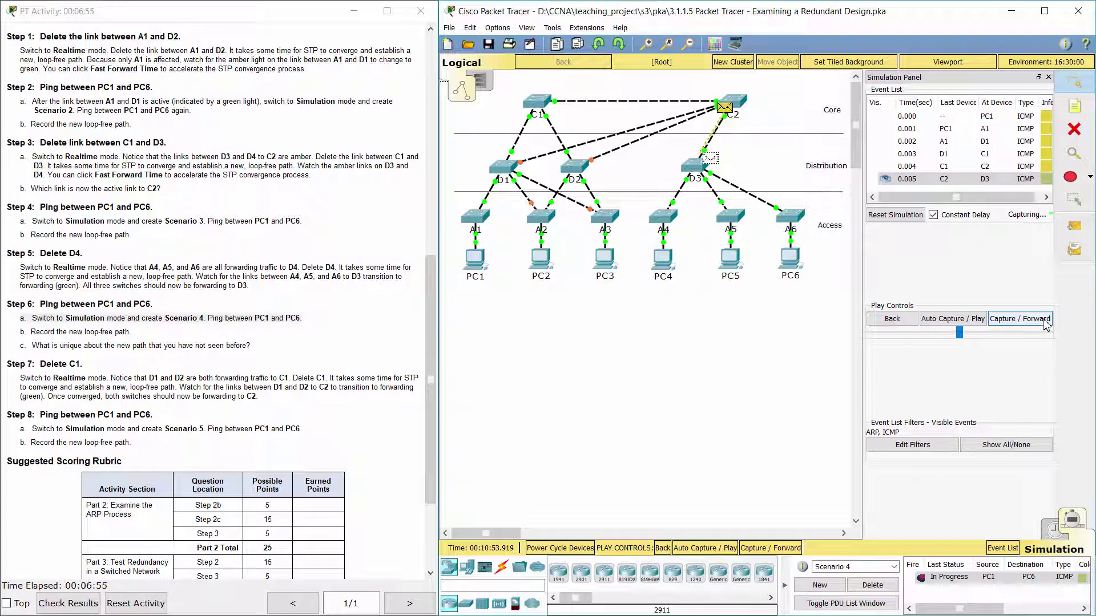
left_click(1046, 321)
left_click(1045, 321)
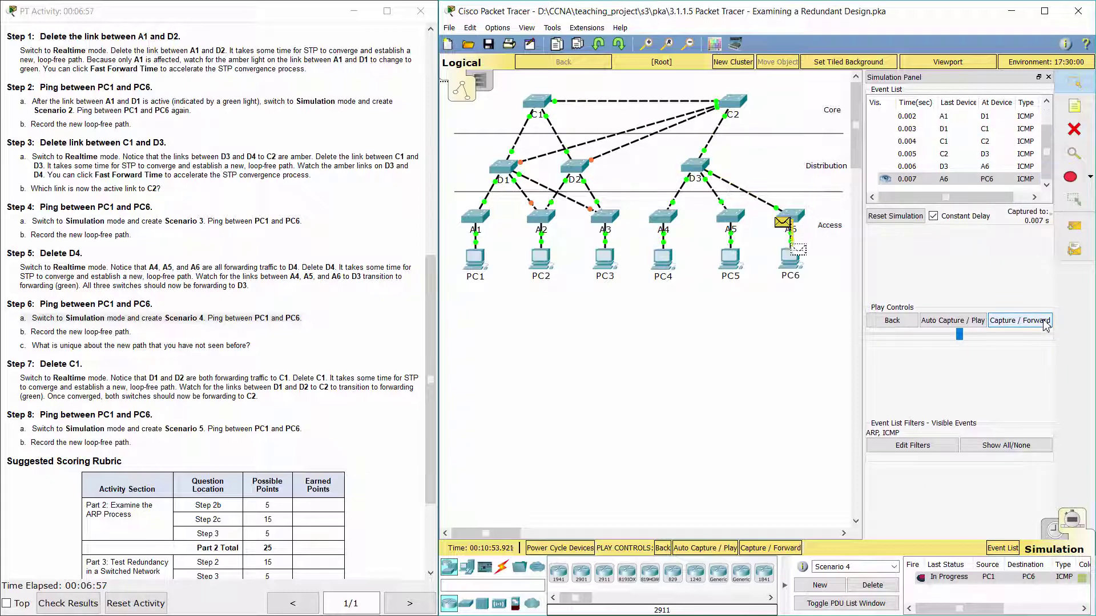
Step the reply back from PC6 via A6, D3, C2, C1 and D1 toward A1
left_click(1046, 321)
left_click(1046, 321)
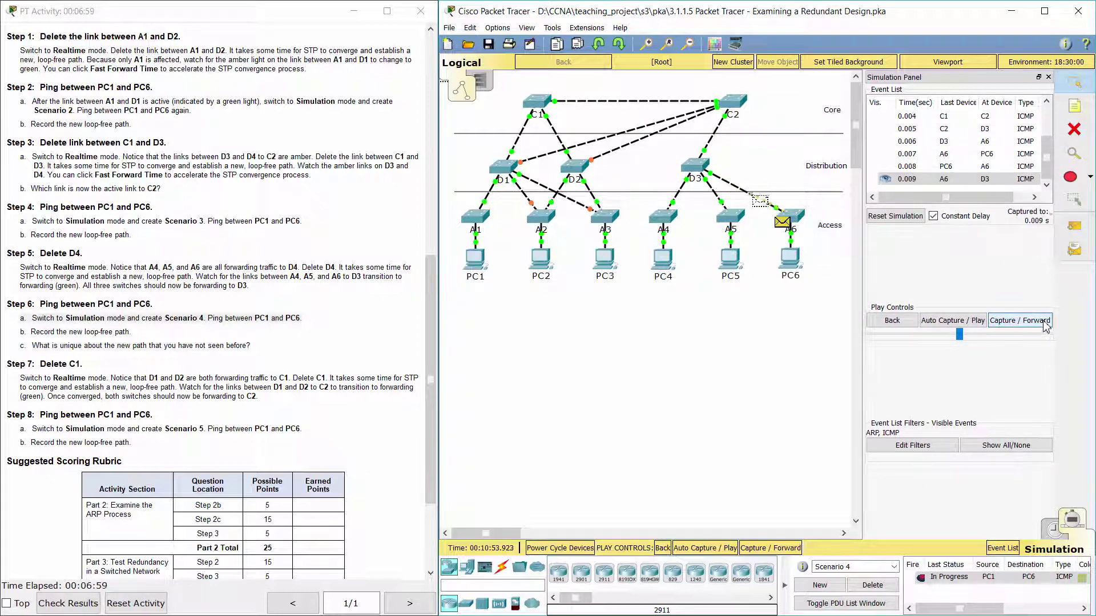
left_click(1045, 321)
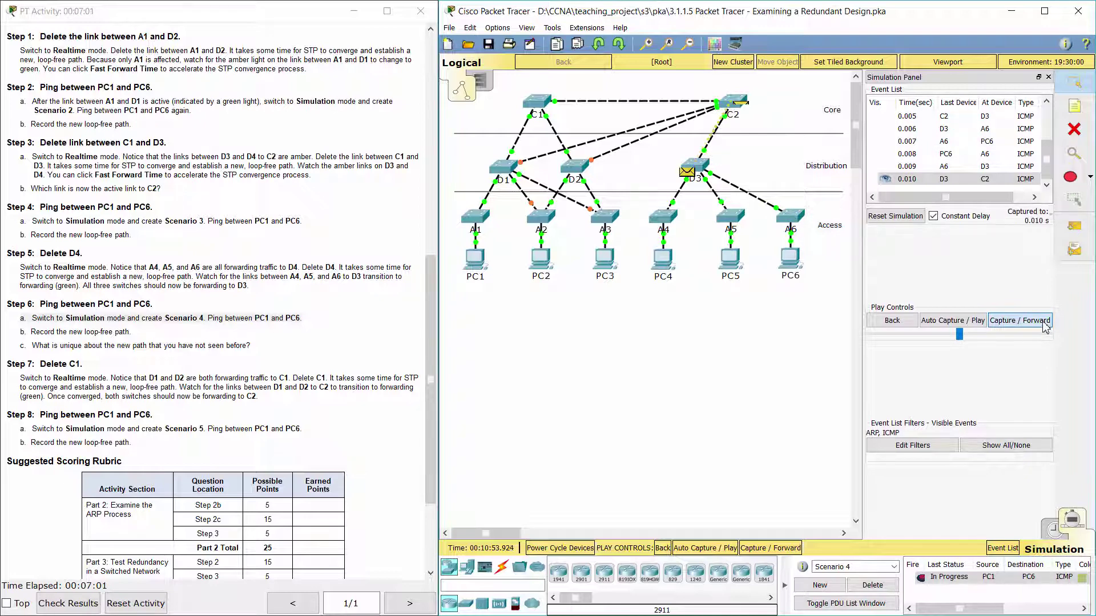
left_click(1046, 321)
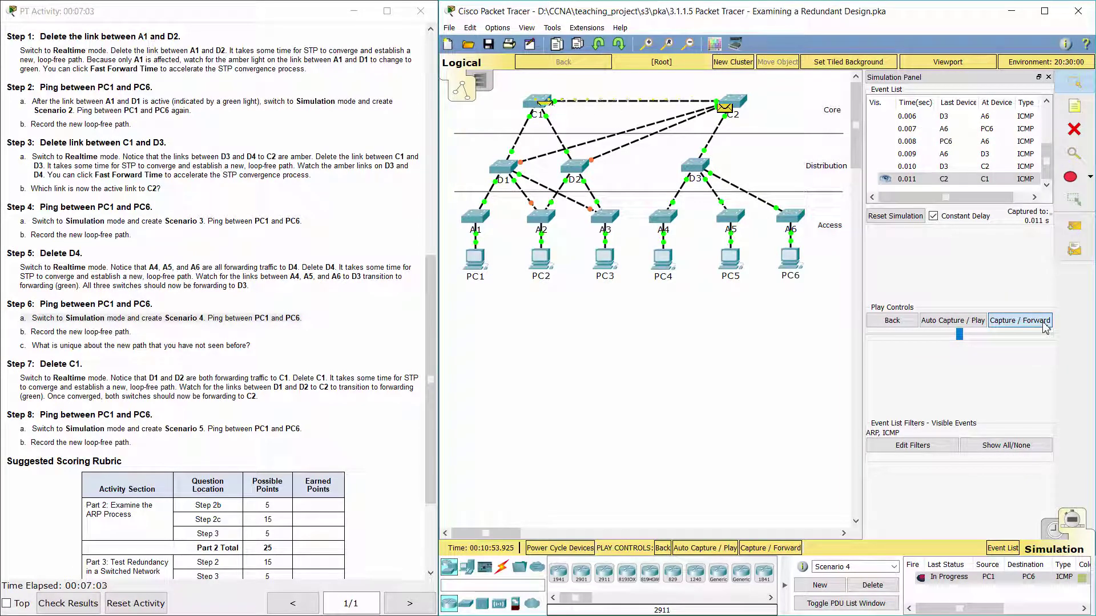
left_click(1045, 321)
left_click(1046, 321)
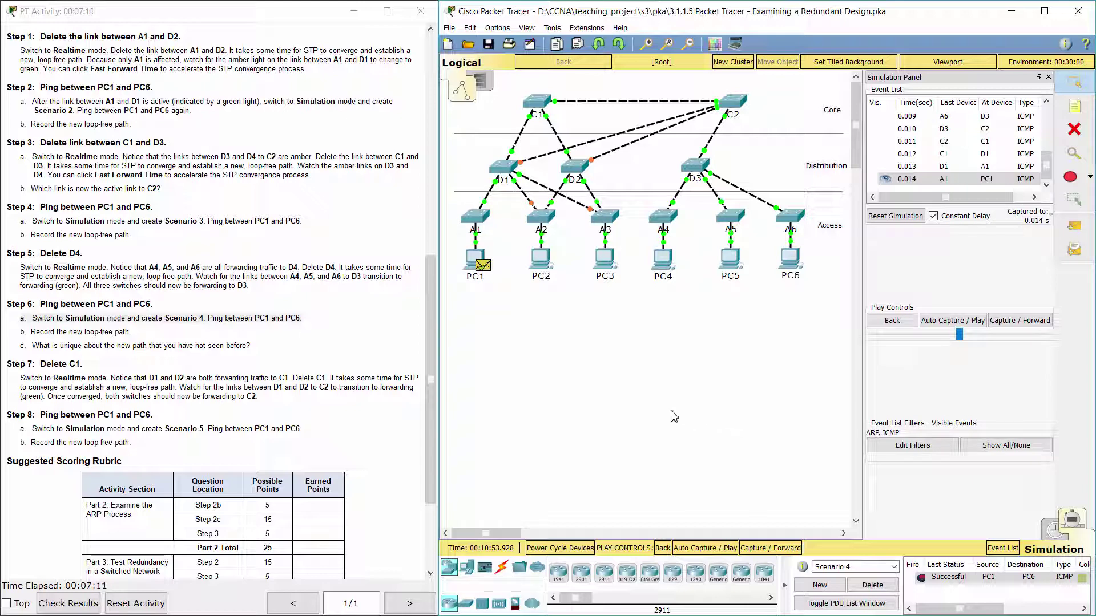
left_click_drag(23, 332, 140, 328)
left_click(170, 339)
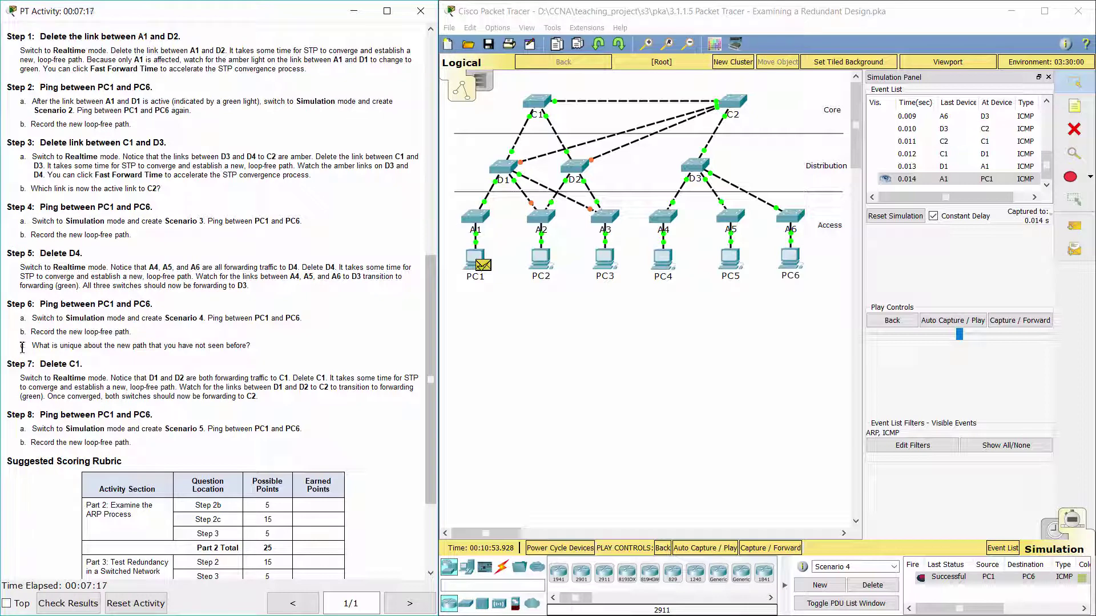
left_click_drag(45, 345, 262, 350)
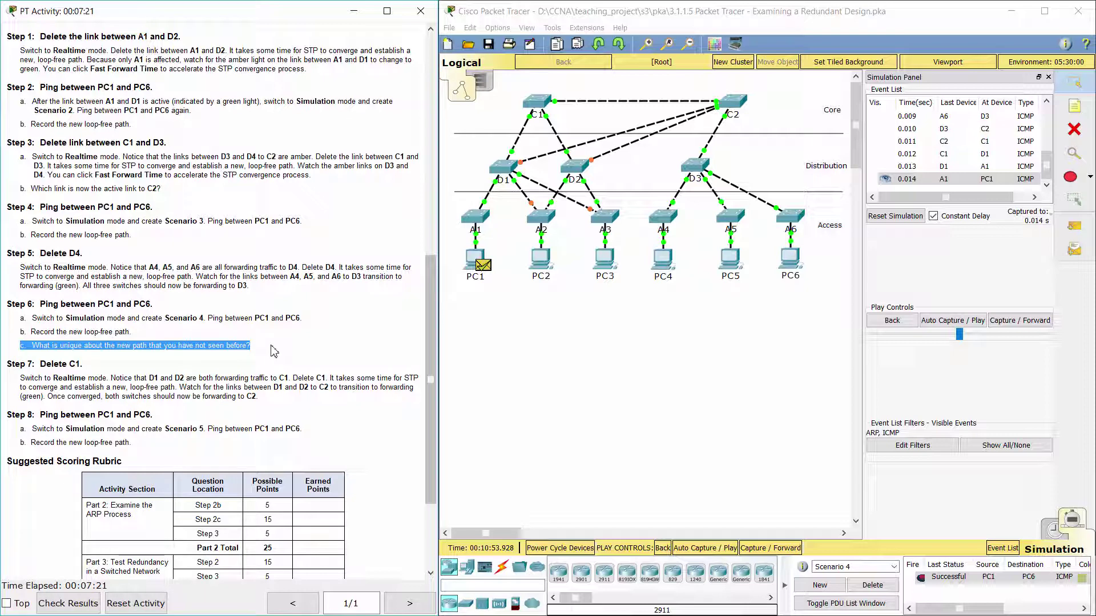
left_click(275, 352)
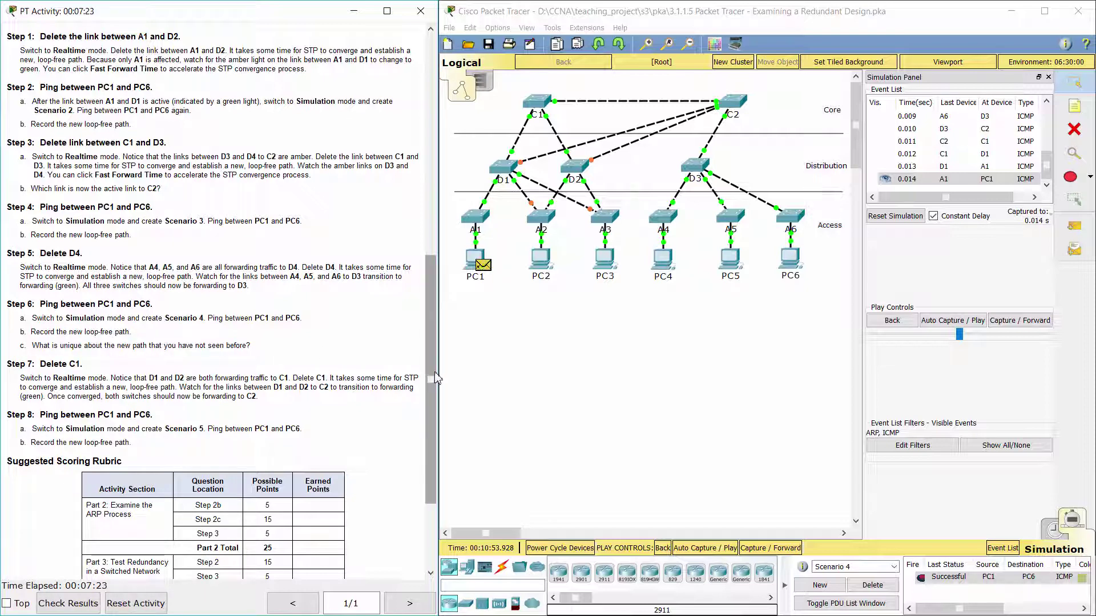
left_click_drag(437, 380, 438, 444)
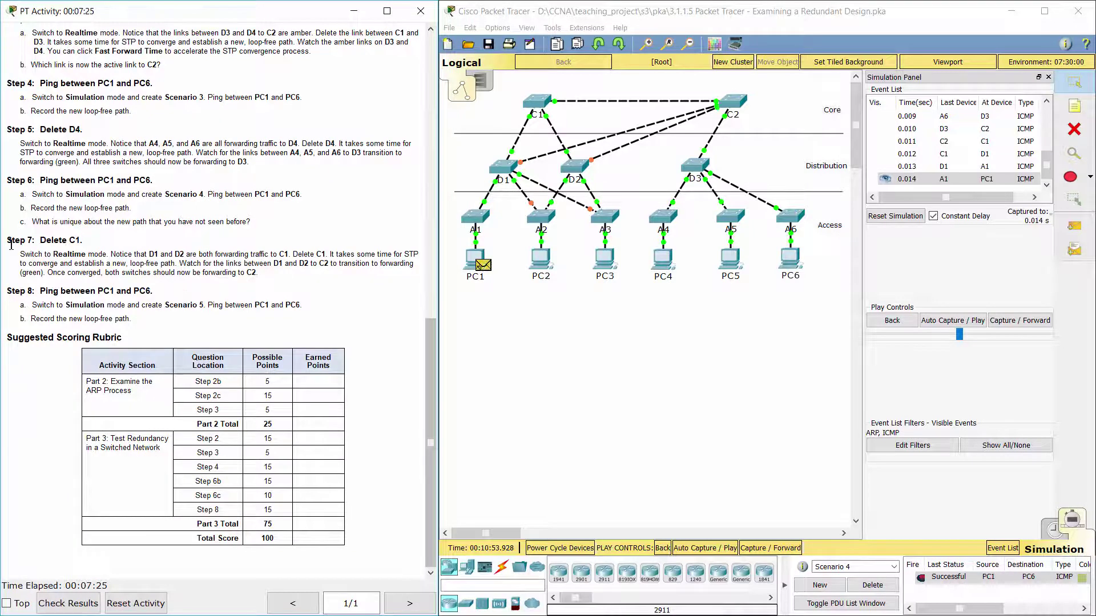
left_click_drag(9, 244, 94, 241)
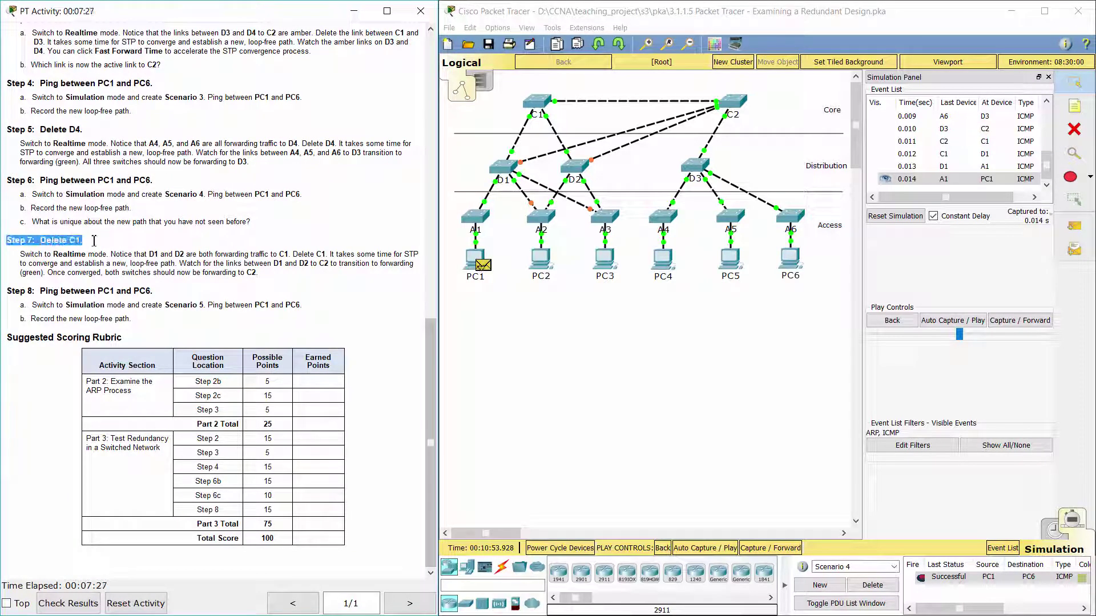
left_click_drag(21, 257, 272, 275)
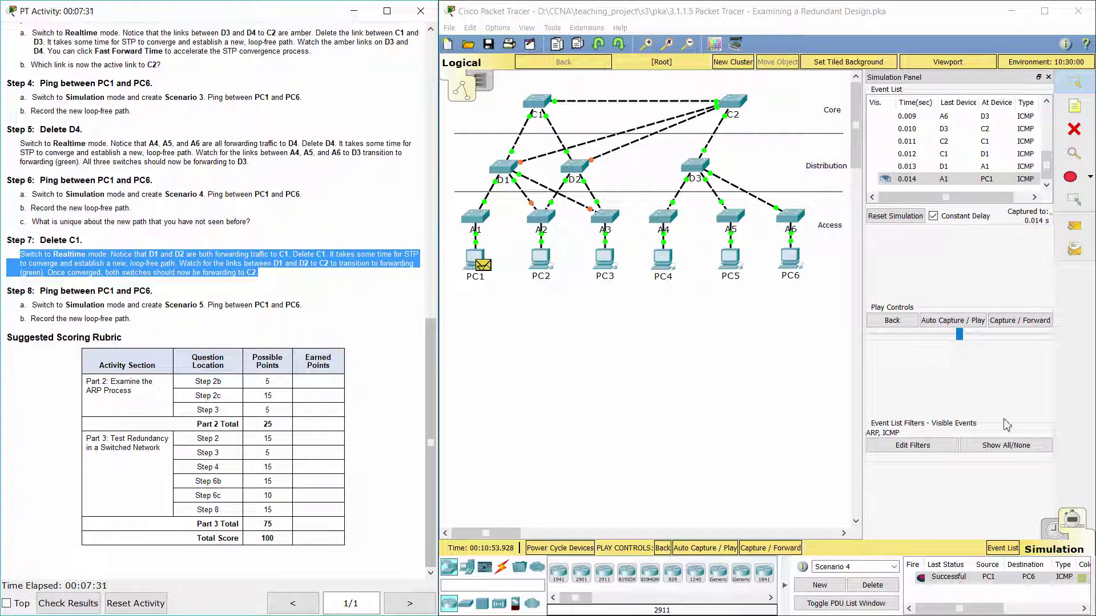
In Realtime mode, delete core switch C1 and its links
left_click(1055, 530)
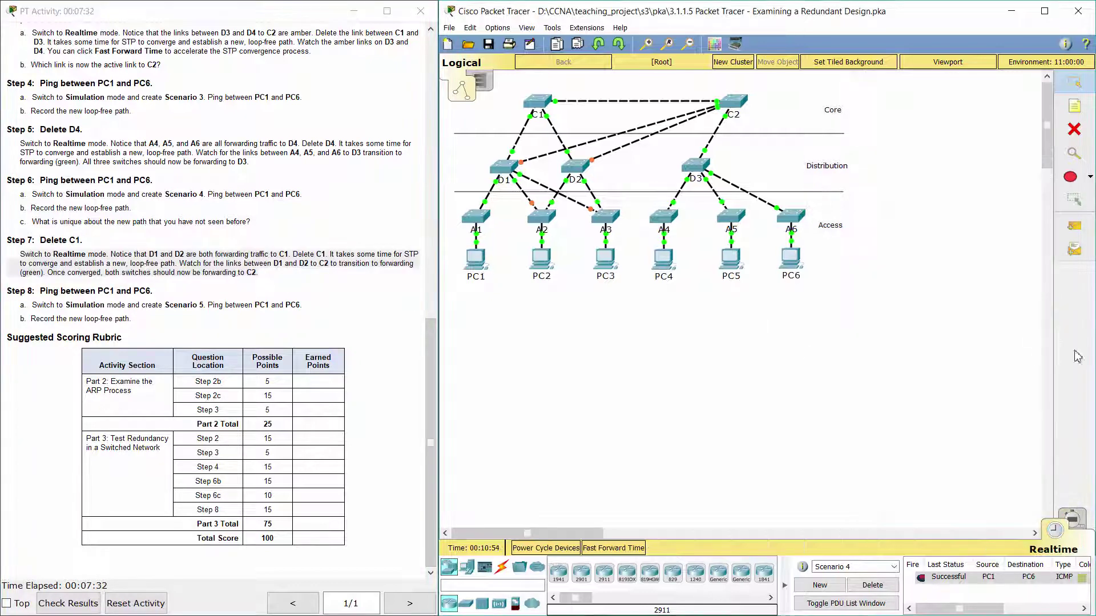
left_click(1077, 129)
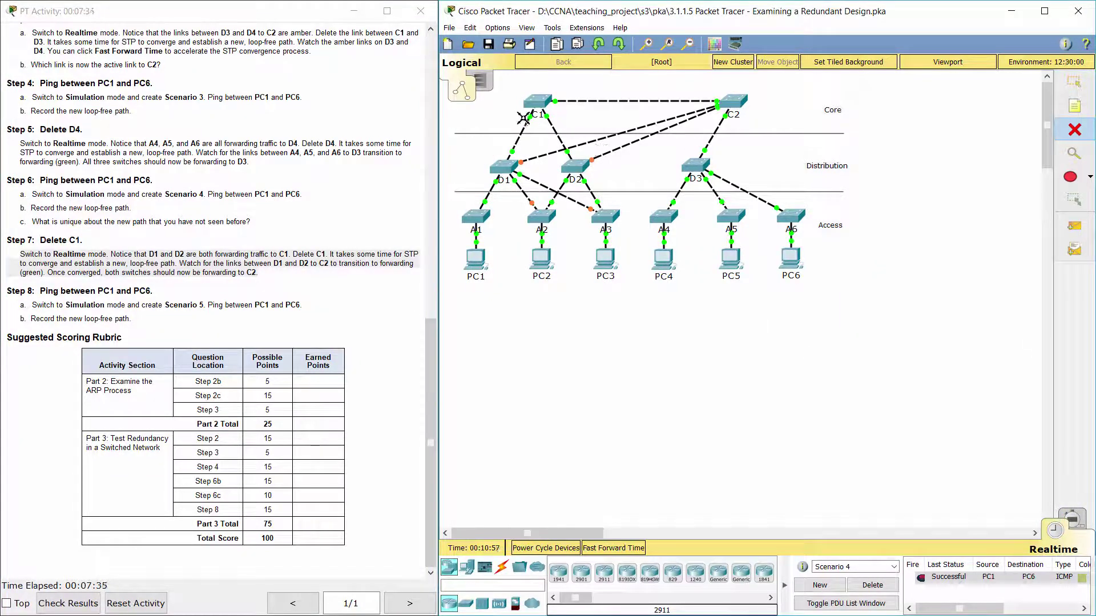
left_click(534, 111)
left_click(1074, 81)
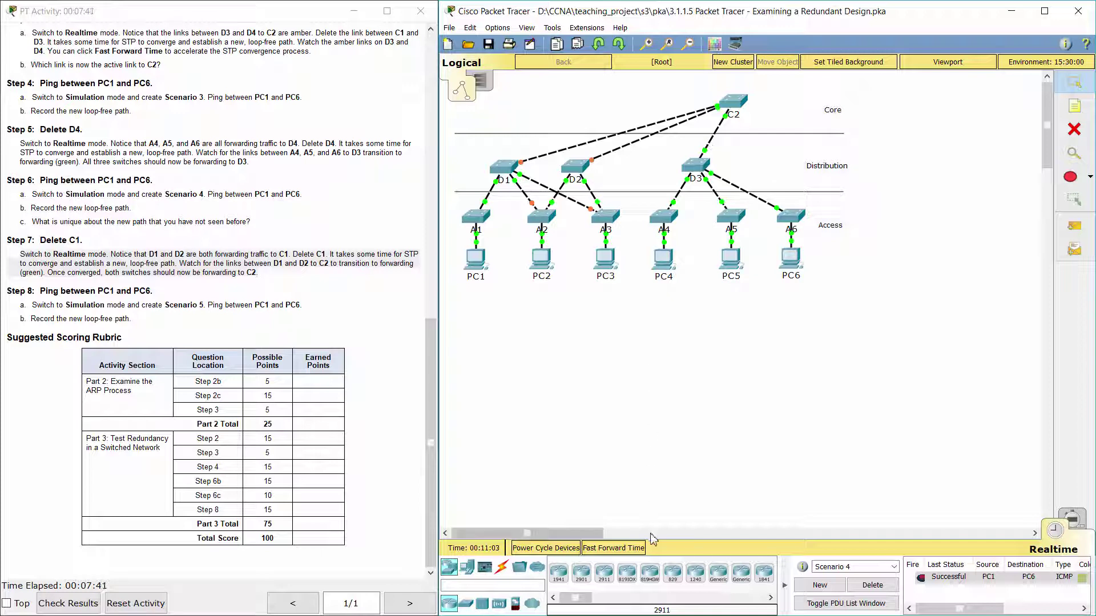
Fast-forward time three times for STP reconvergence, then highlight the Step 8 heading and instruction a
left_click(628, 550)
left_click(628, 551)
left_click(628, 551)
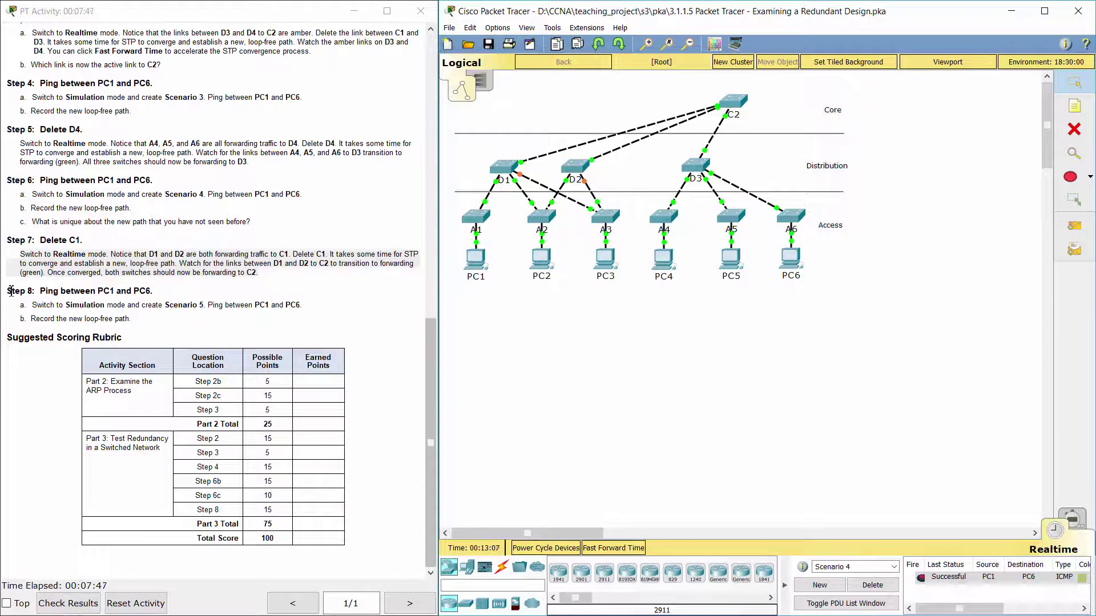
left_click_drag(8, 291, 173, 288)
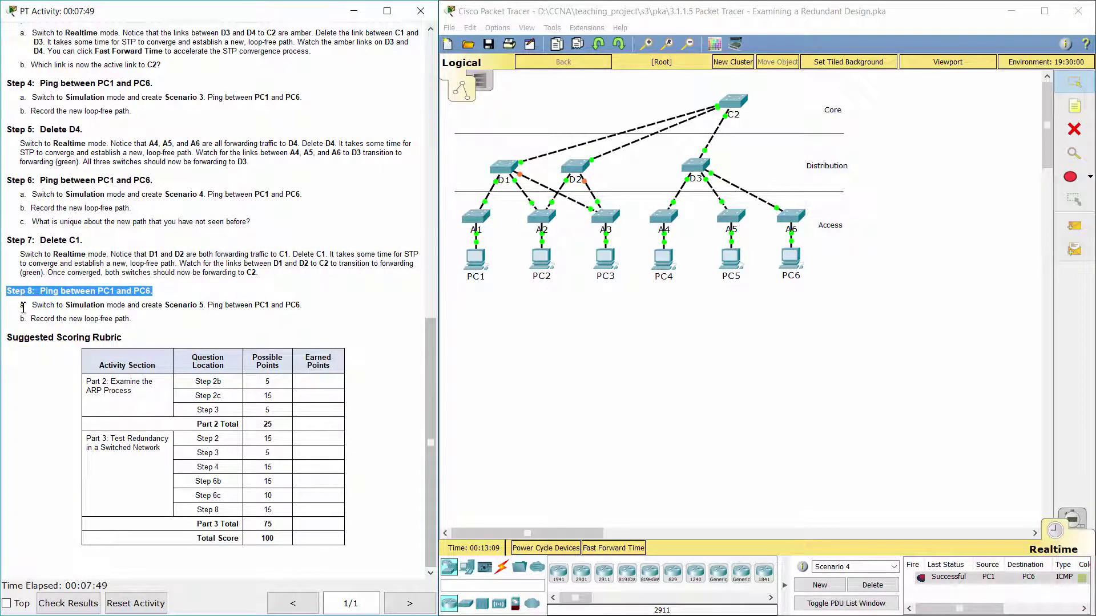
left_click_drag(23, 307, 320, 307)
In Simulation mode, create Scenario 5 with a simple PDU from PC1 to PC6
left_click(1073, 520)
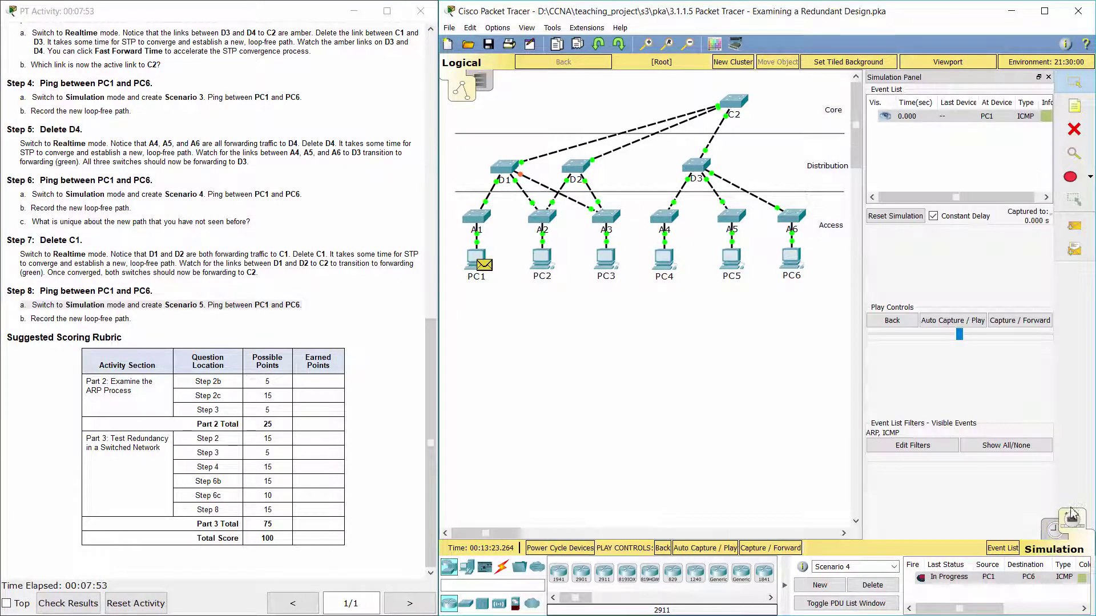
left_click(829, 592)
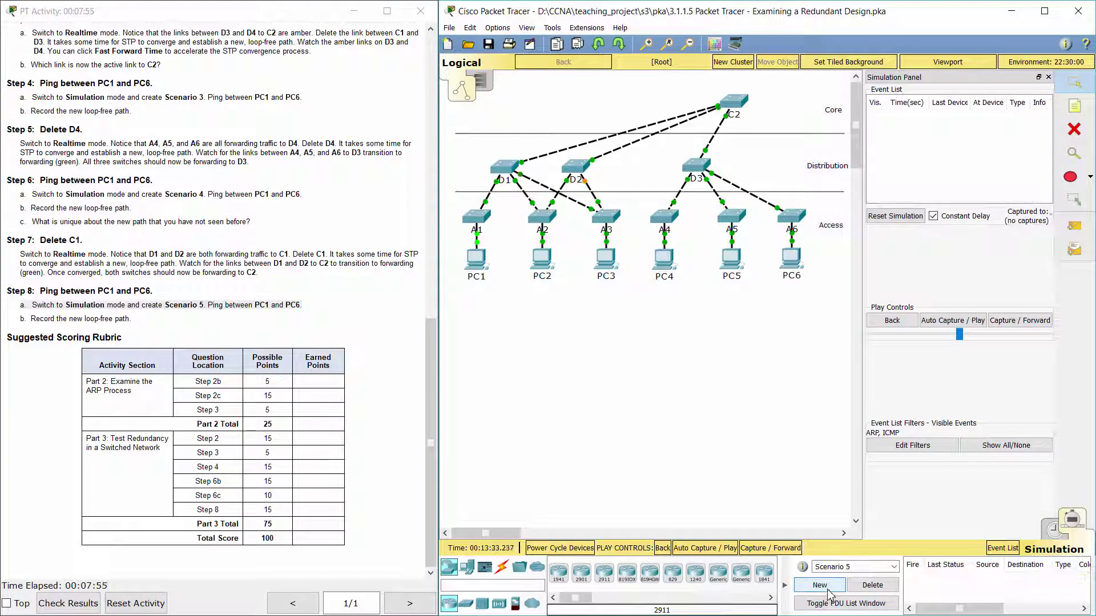
left_click(1071, 229)
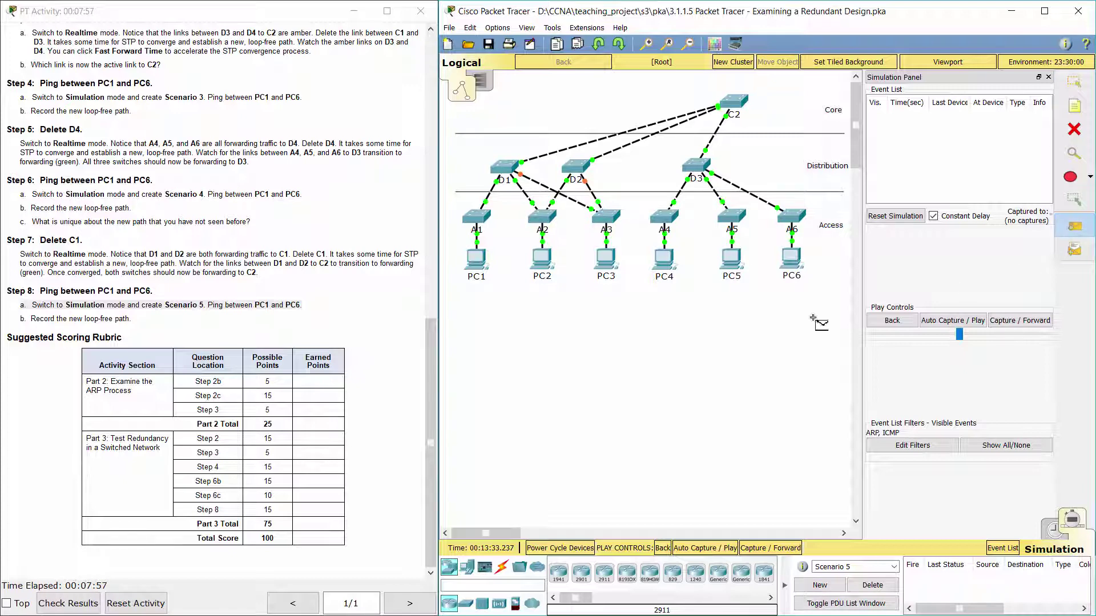
left_click(478, 259)
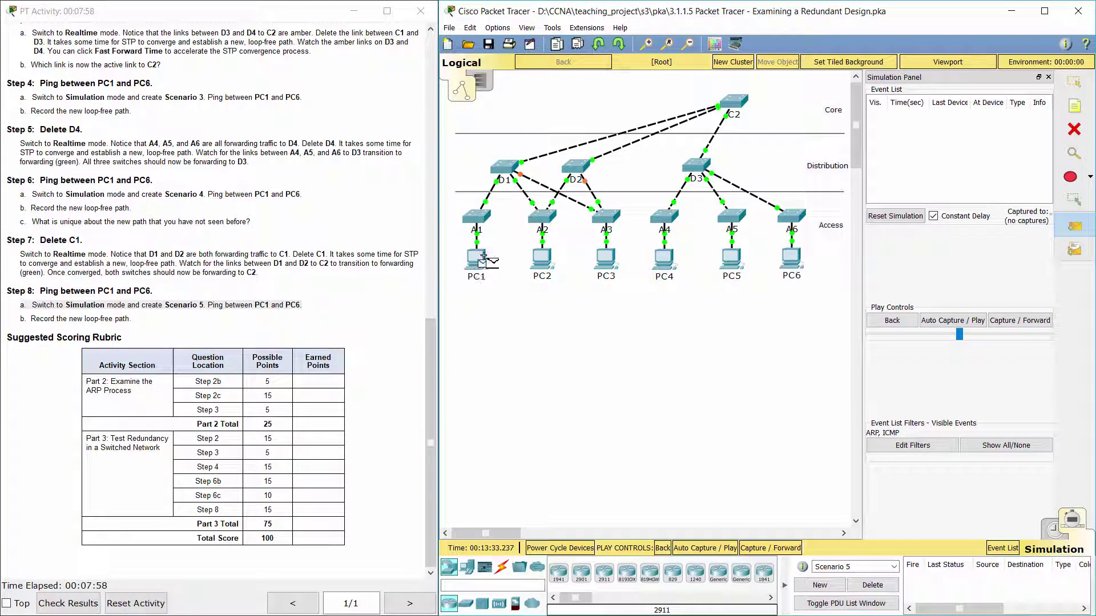
left_click(791, 258)
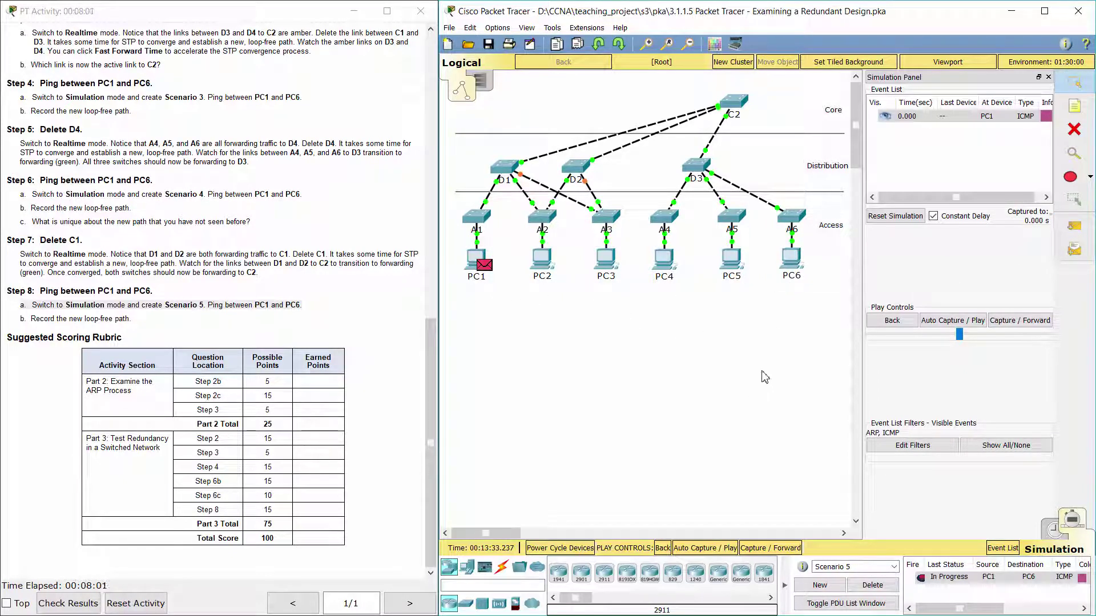
Step the ping from PC1 through A1, D1, C2, D3 and A6 to PC6
left_click(1015, 321)
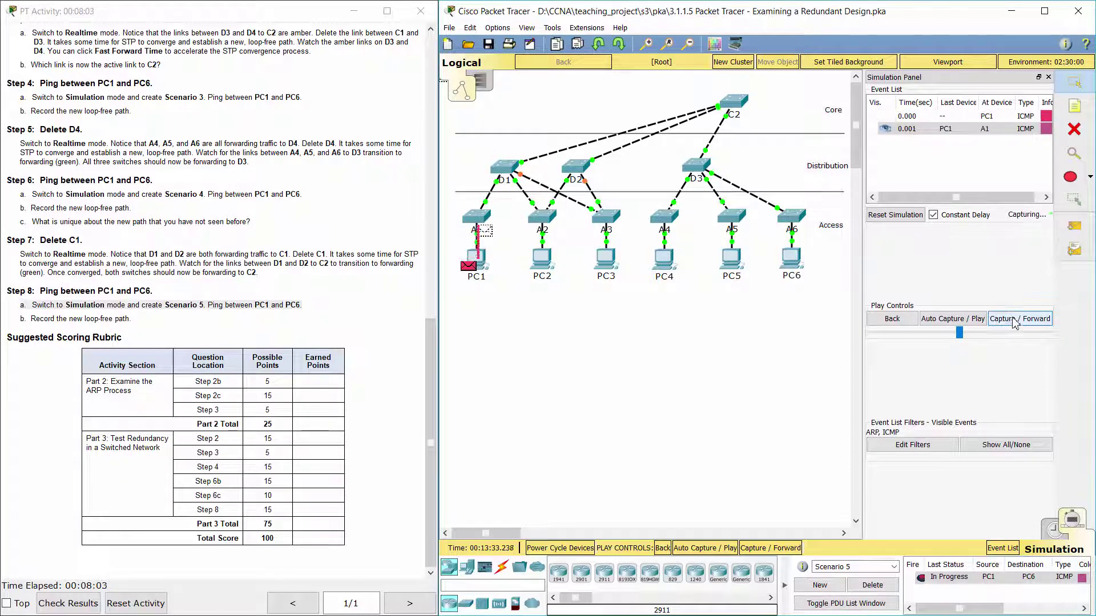
left_click(1014, 321)
left_click(1015, 321)
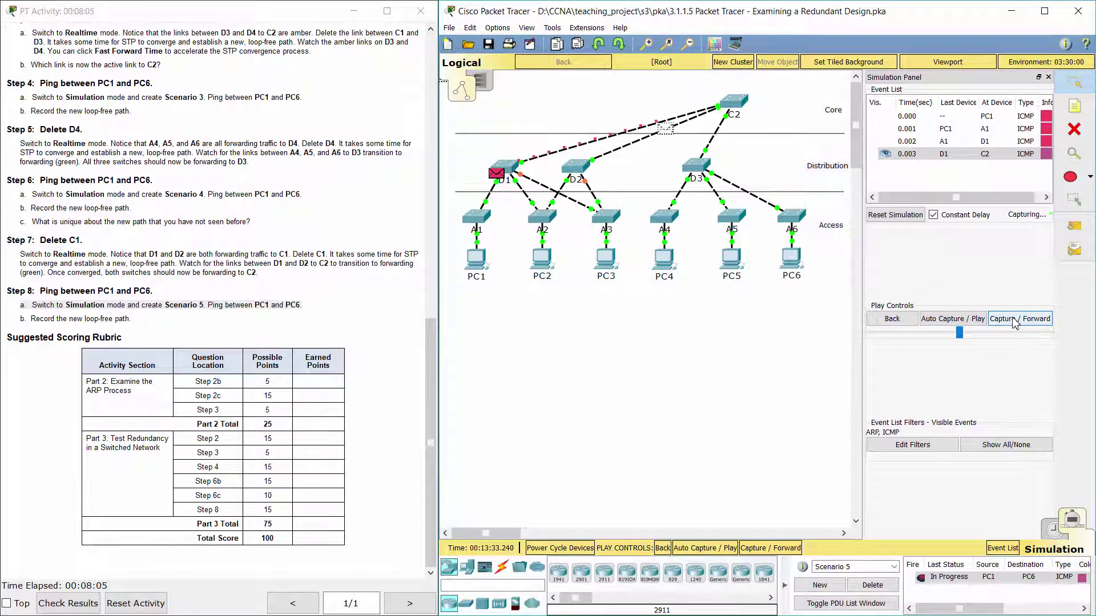
left_click(1015, 320)
left_click(1014, 321)
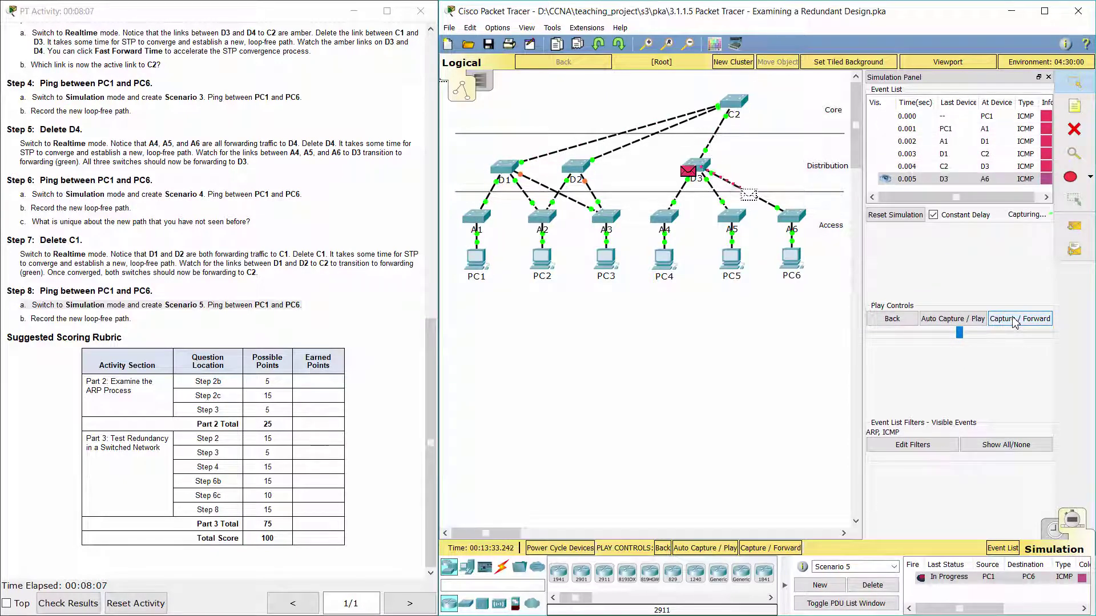
left_click(1014, 321)
left_click(1015, 321)
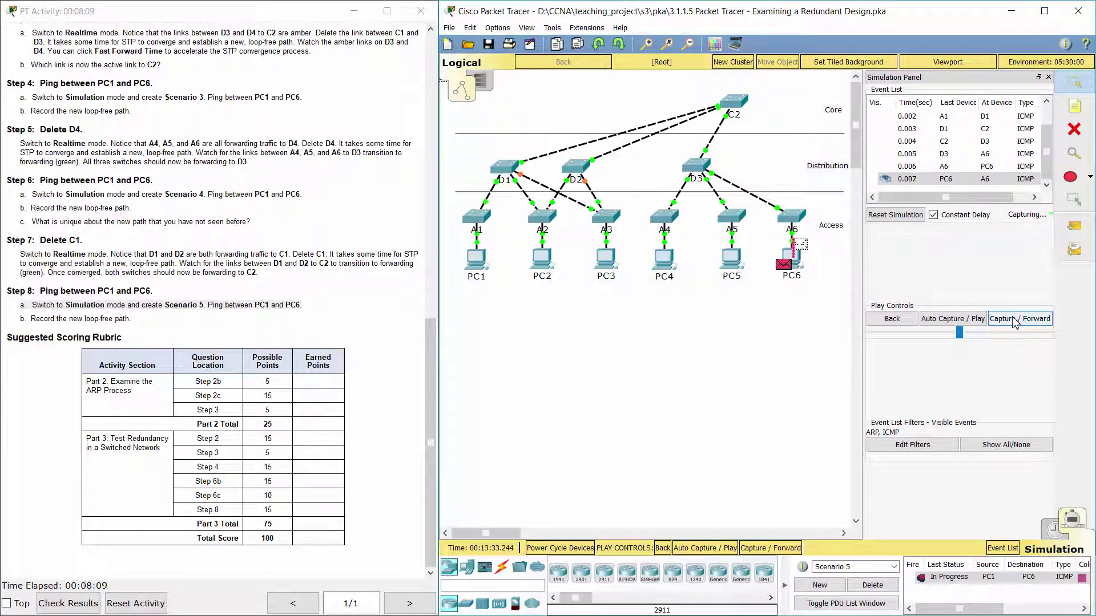
Step the reply back via D3, C2, D1 and A1 to PC1, then highlight Step 8 instruction b
left_click(1014, 321)
left_click(1014, 321)
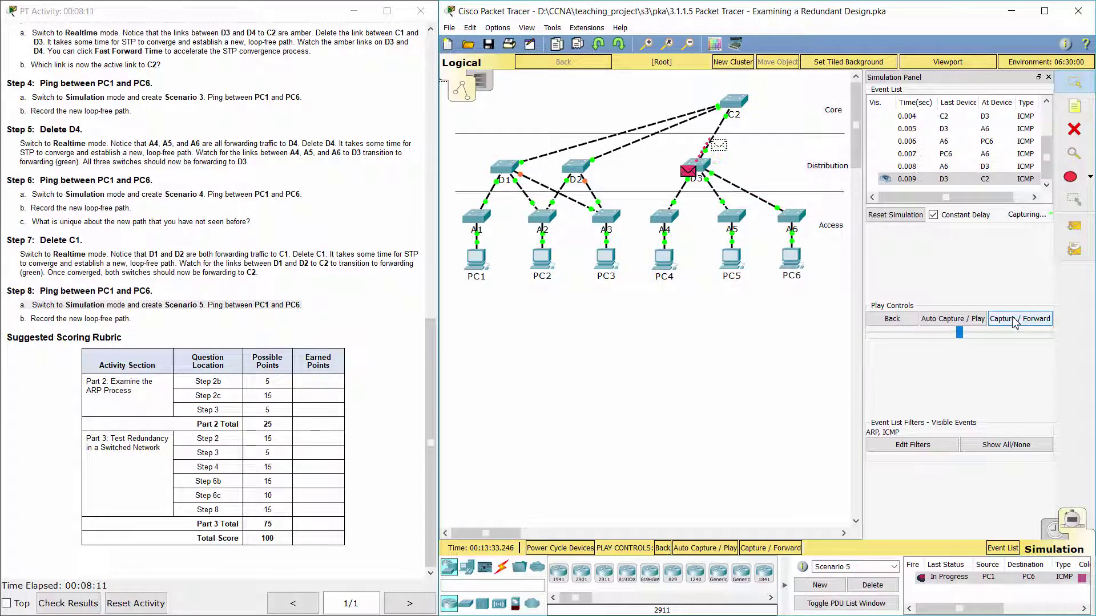
left_click(1015, 321)
left_click(1015, 320)
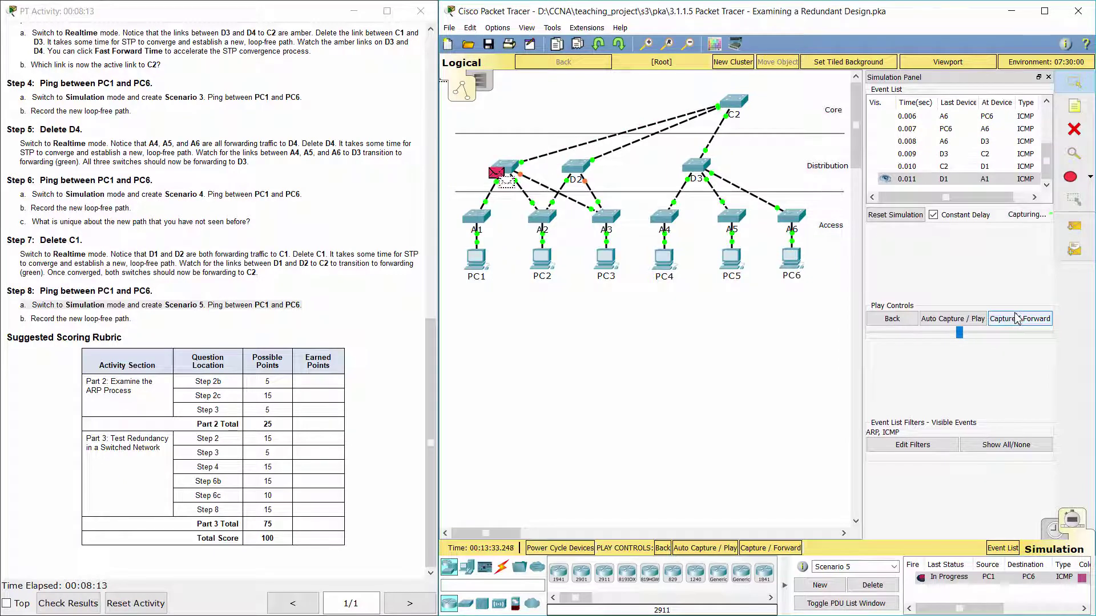
left_click(1016, 318)
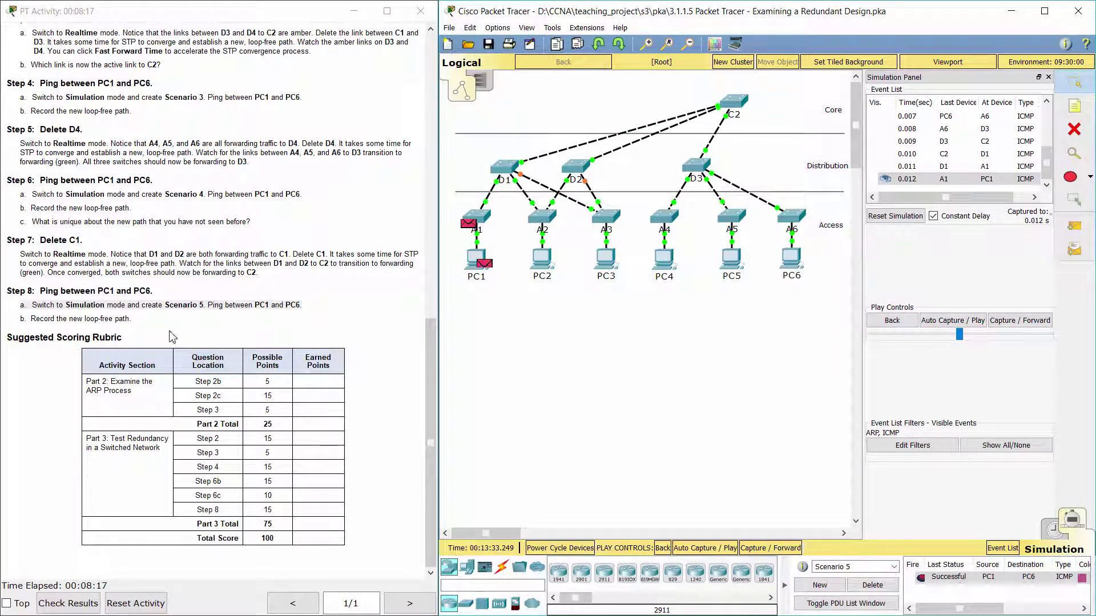
left_click_drag(23, 316, 136, 320)
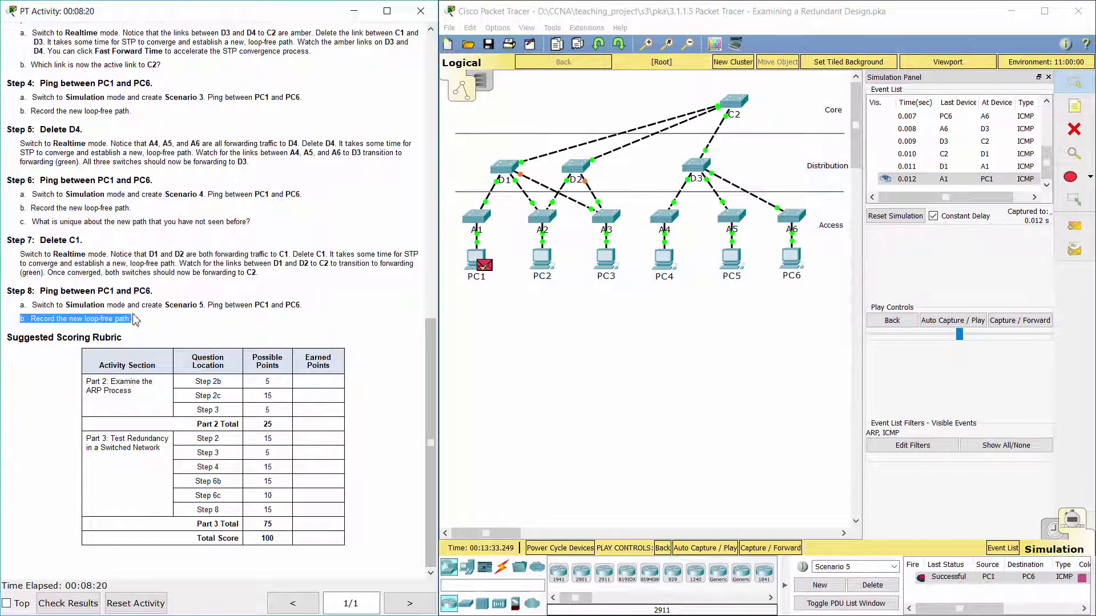
left_click(234, 325)
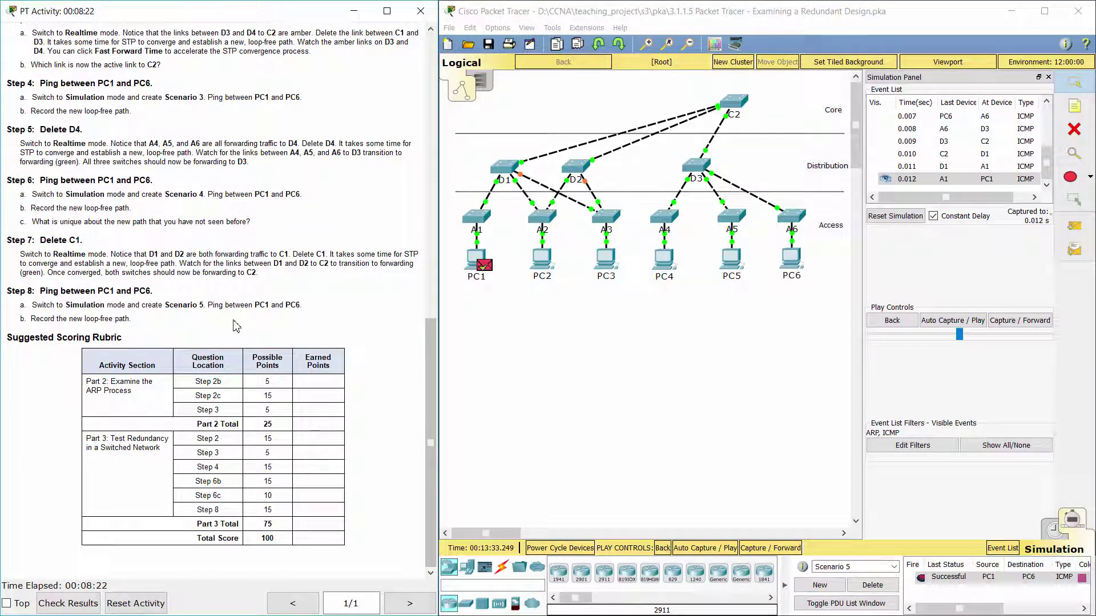